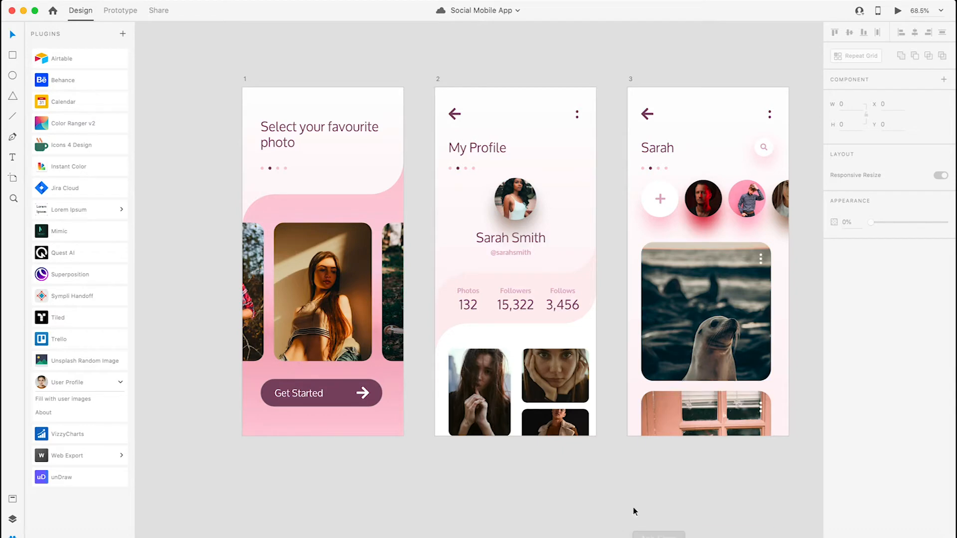
- Add a new artboard using the iPhone XR/XS Max/11 preset
{"action": "left_click_drag", "start_coordinate": [595, 446], "coordinate": [586, 212]}
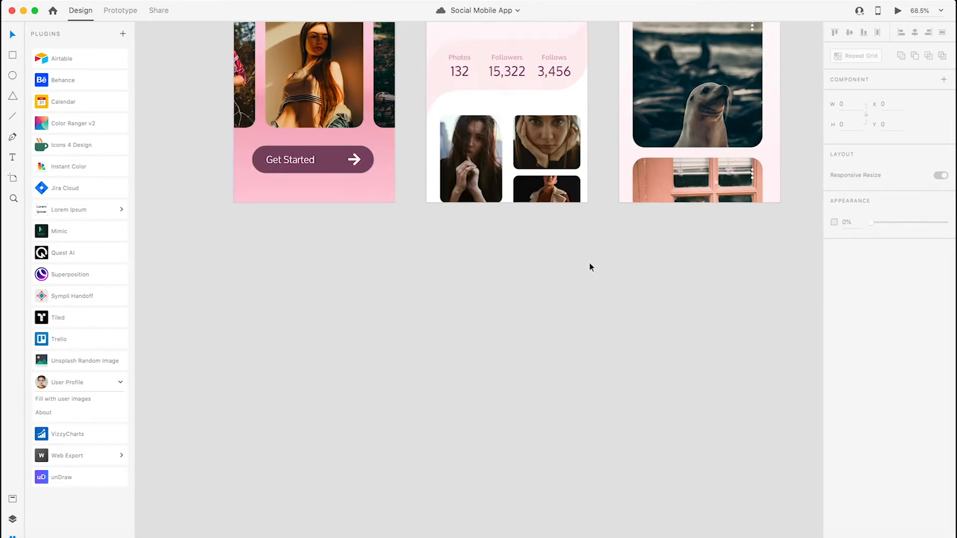
{"action": "scroll", "coordinate": [589, 264], "scroll_direction": "down", "scroll_amount": 5}
{"action": "left_click_drag", "start_coordinate": [556, 370], "coordinate": [476, 276]}
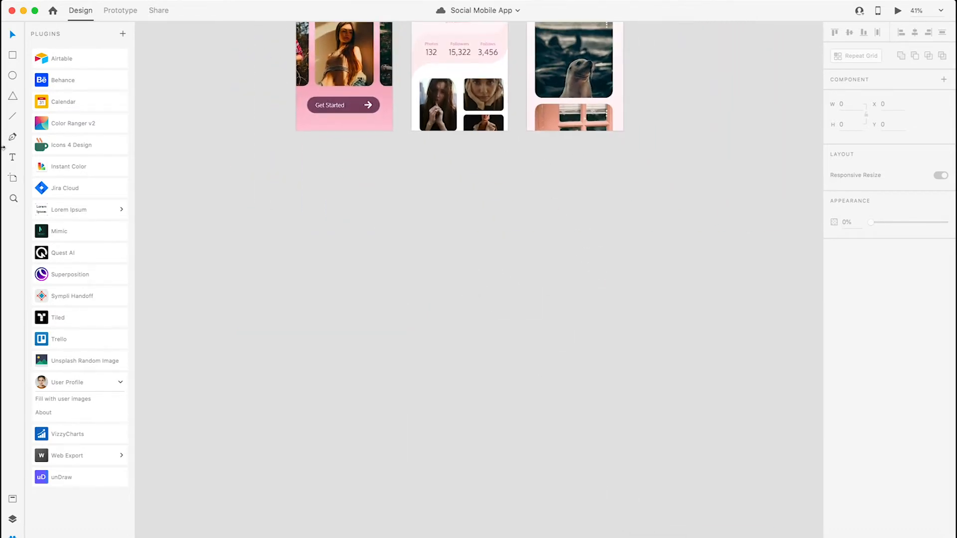
{"action": "left_click", "coordinate": [13, 179]}
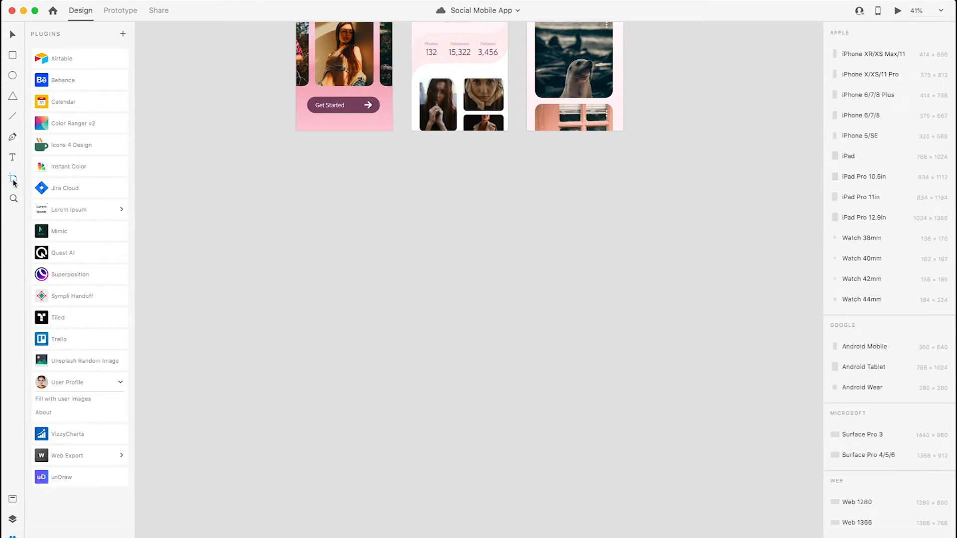
{"action": "left_click", "coordinate": [857, 60]}
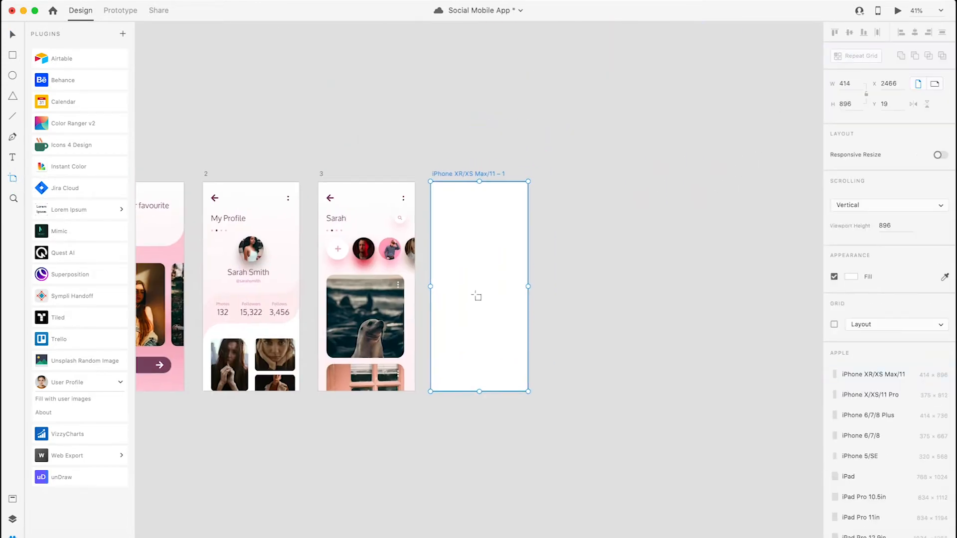
- Move the new artboard below finished screen 1 and duplicate it twice, aligning the copies beneath screens 2 and 3
{"action": "left_click_drag", "start_coordinate": [438, 415], "coordinate": [617, 252]}
{"action": "left_click_drag", "start_coordinate": [639, 120], "coordinate": [652, 186]}
{"action": "left_click_drag", "start_coordinate": [630, 94], "coordinate": [292, 324]}
{"action": "left_click", "coordinate": [459, 421]}
{"action": "scroll", "coordinate": [399, 349], "scroll_direction": "down", "scroll_amount": 3}
{"action": "left_click_drag", "start_coordinate": [329, 245], "coordinate": [558, 247]}
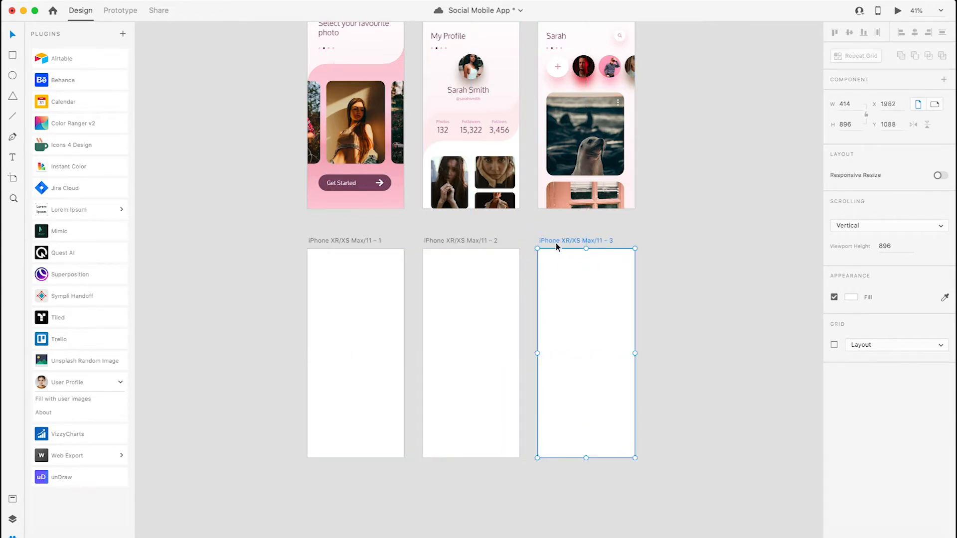
- Rename the three blank artboards as 1, 2 and 3
{"action": "left_click", "coordinate": [166, 248]}
{"action": "scroll", "coordinate": [265, 299], "scroll_direction": "down", "scroll_amount": 2}
{"action": "scroll", "coordinate": [319, 280], "scroll_direction": "up", "scroll_amount": 3}
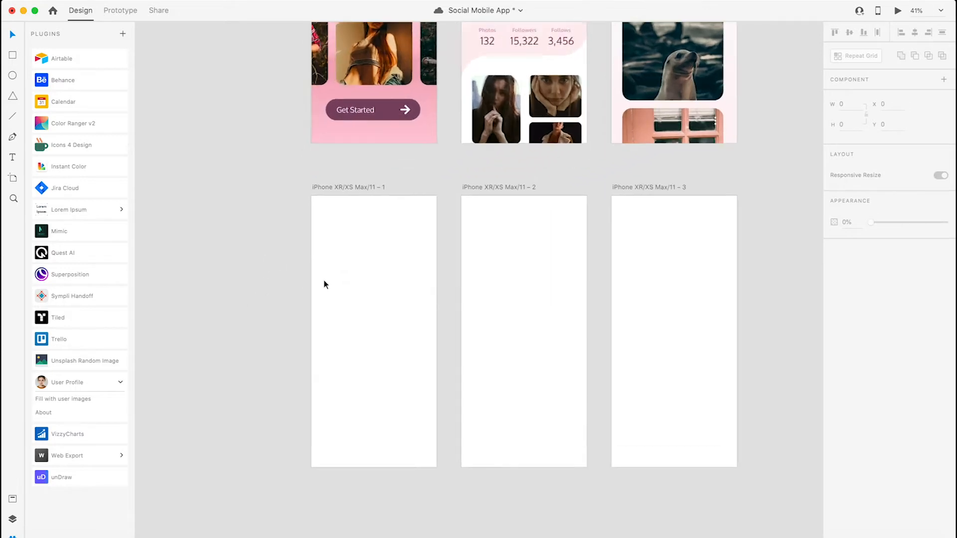
{"action": "scroll", "coordinate": [319, 278], "scroll_direction": "up", "scroll_amount": 2}
{"action": "left_click", "coordinate": [284, 173]}
{"action": "double_click", "coordinate": [284, 173]}
{"action": "type", "text": "1"}
{"action": "double_click", "coordinate": [447, 175]}
{"action": "type", "text": "2"}
{"action": "double_click", "coordinate": [636, 175]}
{"action": "type", "text": "3"}
{"action": "key", "text": "Return"}
{"action": "left_click", "coordinate": [680, 161]}
- Draw a borderless rectangle of about 414 × 448 covering the upper half of blank artboard 1
{"action": "left_click_drag", "start_coordinate": [160, 75], "coordinate": [203, 314]}
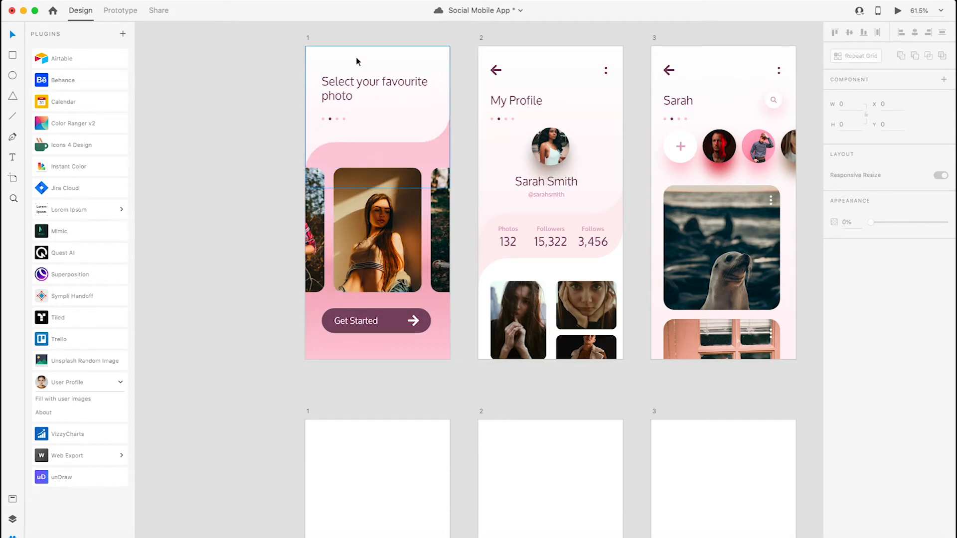
{"action": "left_click_drag", "start_coordinate": [279, 439], "coordinate": [254, 94]}
{"action": "key", "text": "r"}
{"action": "left_click_drag", "start_coordinate": [282, 76], "coordinate": [425, 230]}
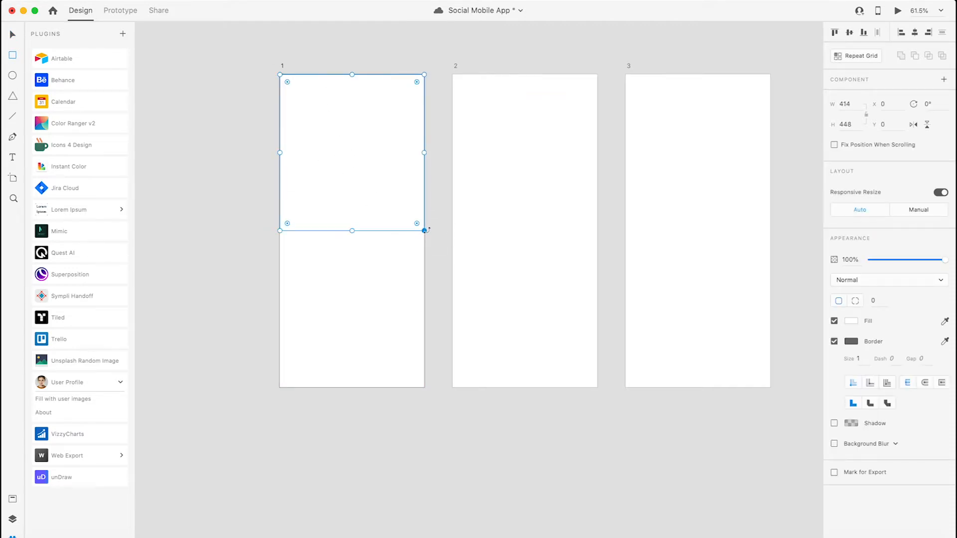
{"action": "left_click", "coordinate": [835, 342]}
{"action": "key", "text": "v"}
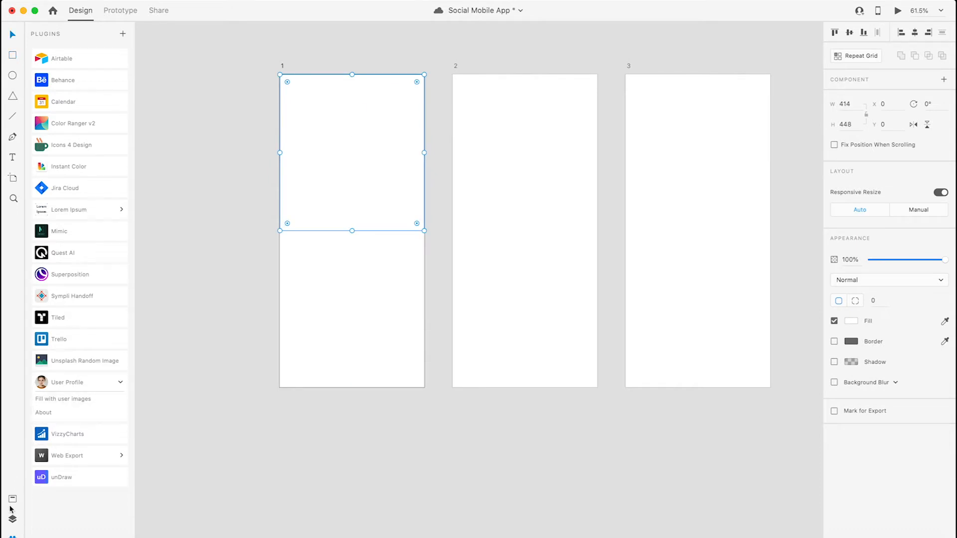
- Fill the rectangle with the saved #FFFFFF - #FDF3F5 gradient and inspect its gradient settings
{"action": "left_click", "coordinate": [13, 499]}
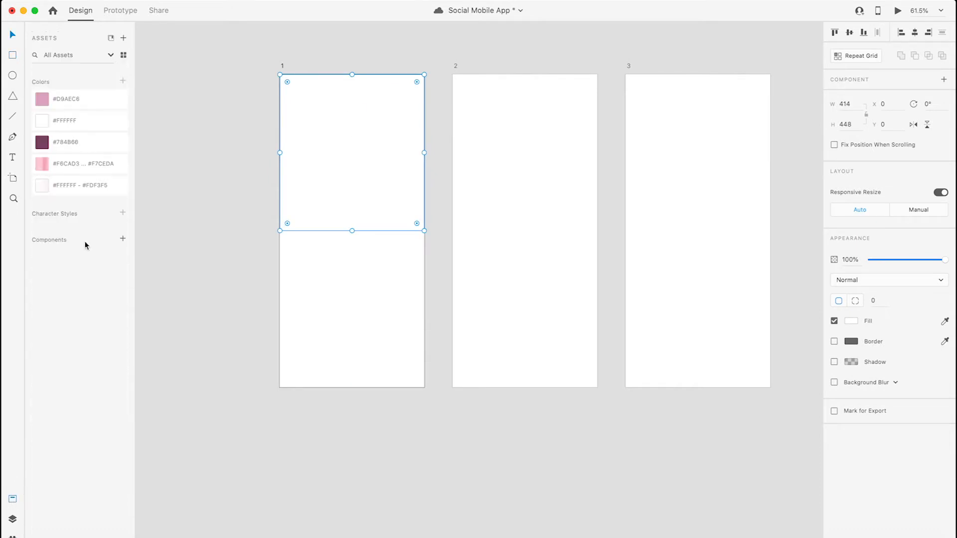
{"action": "left_click", "coordinate": [86, 191]}
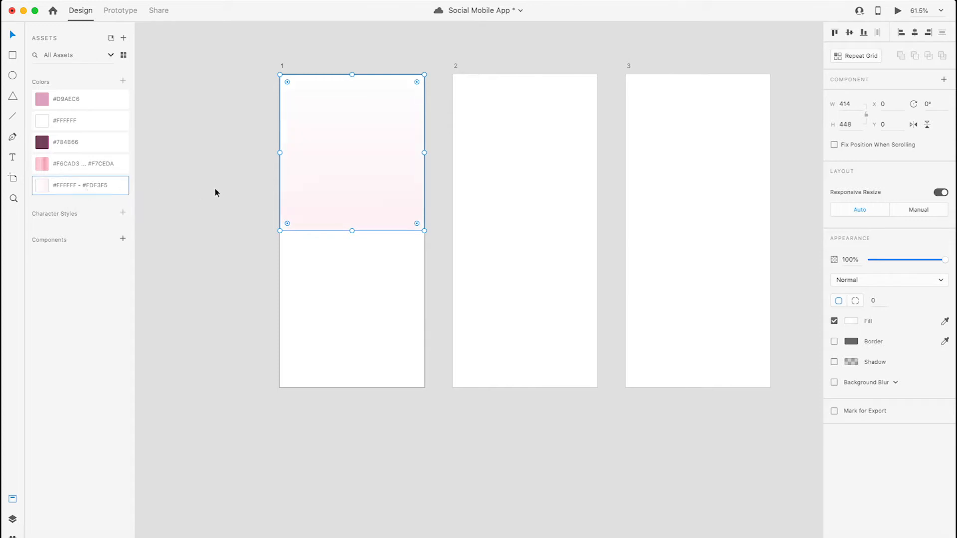
{"action": "left_click", "coordinate": [197, 158]}
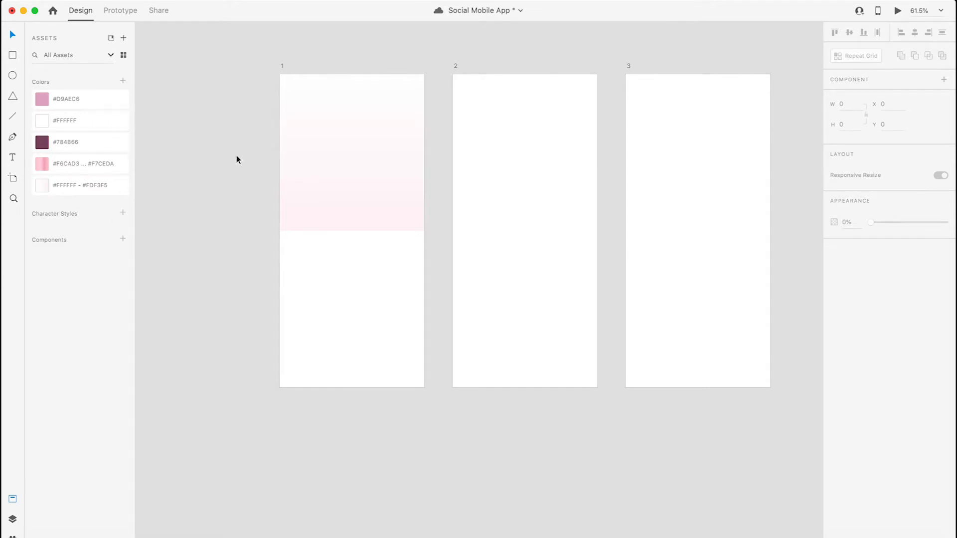
{"action": "left_click", "coordinate": [357, 192]}
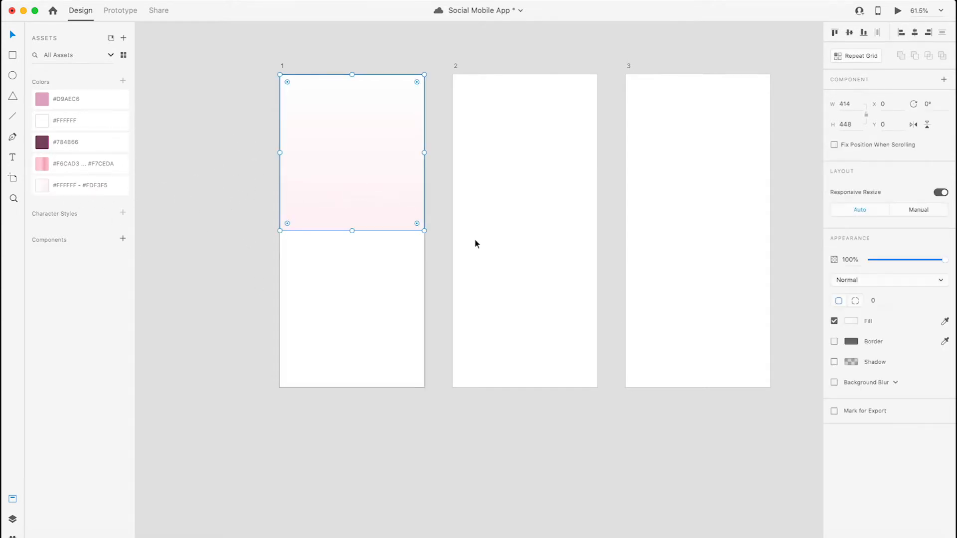
{"action": "left_click", "coordinate": [851, 320]}
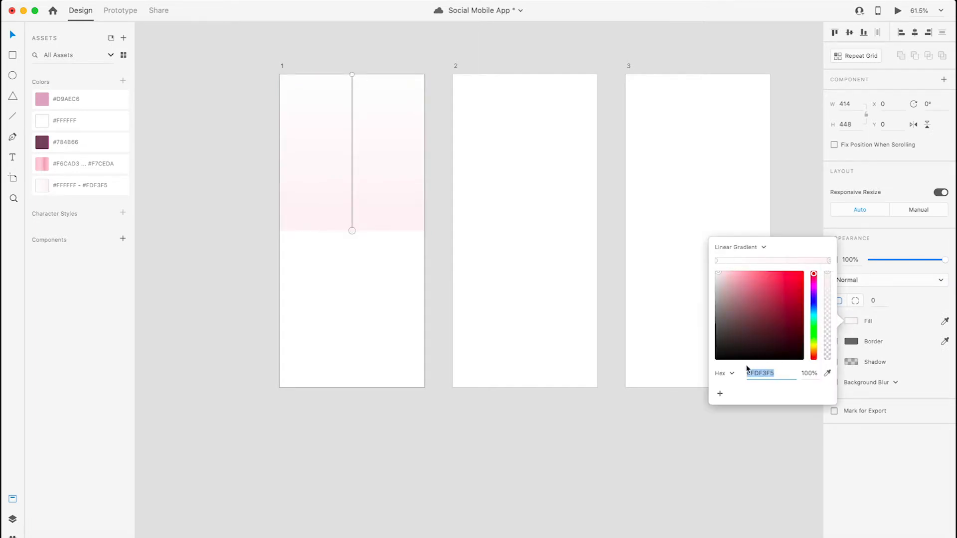
{"action": "left_click", "coordinate": [697, 160]}
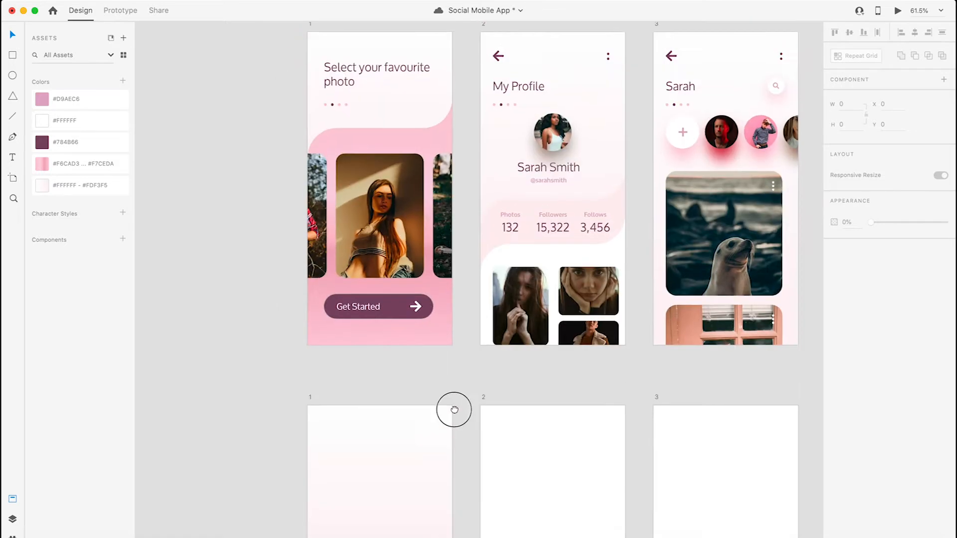
- Place a copy of finished screen 1's curved pink background shape beside the new artboard 1 as a reference
{"action": "scroll", "coordinate": [451, 408], "scroll_direction": "up", "scroll_amount": 1}
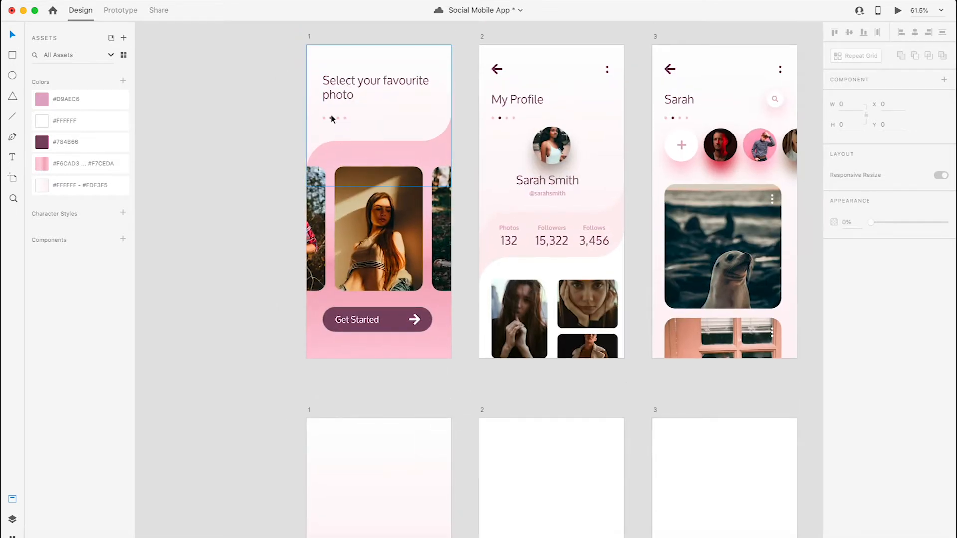
{"action": "left_click", "coordinate": [350, 155]}
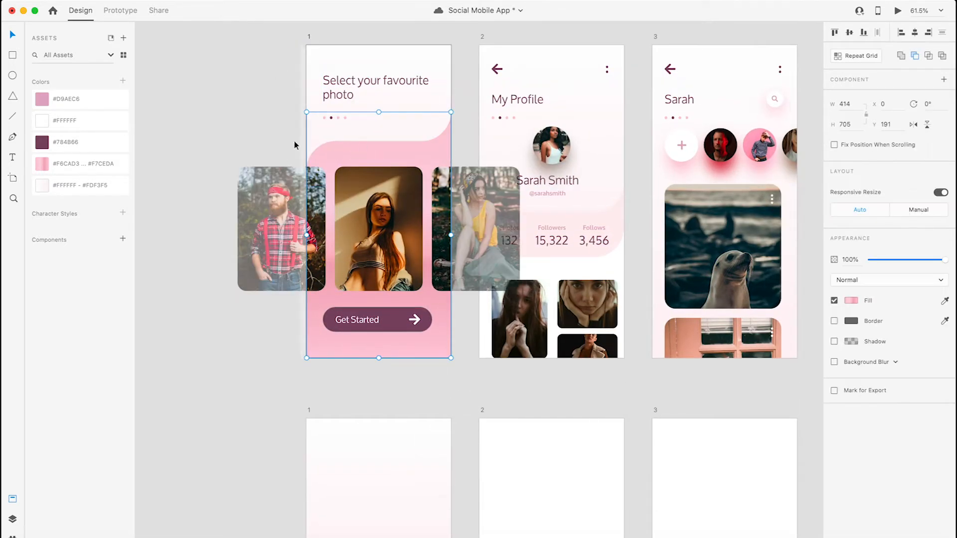
{"action": "double_click", "coordinate": [365, 152]}
{"action": "left_click_drag", "start_coordinate": [365, 155], "coordinate": [143, 444]}
{"action": "left_click_drag", "start_coordinate": [261, 457], "coordinate": [318, 212]}
{"action": "left_click_drag", "start_coordinate": [190, 270], "coordinate": [241, 352]}
{"action": "left_click", "coordinate": [239, 213]}
- Draw a full-width rectangle over the lower part of the new artboard 1, set its height to 630 and remove its border
{"action": "left_click_drag", "start_coordinate": [342, 467], "coordinate": [357, 388]}
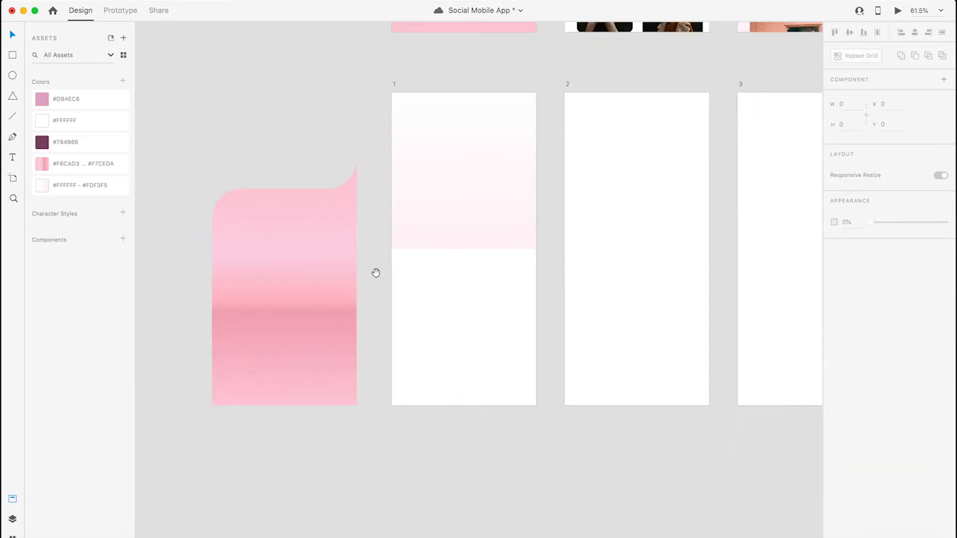
{"action": "left_click_drag", "start_coordinate": [376, 273], "coordinate": [345, 265]}
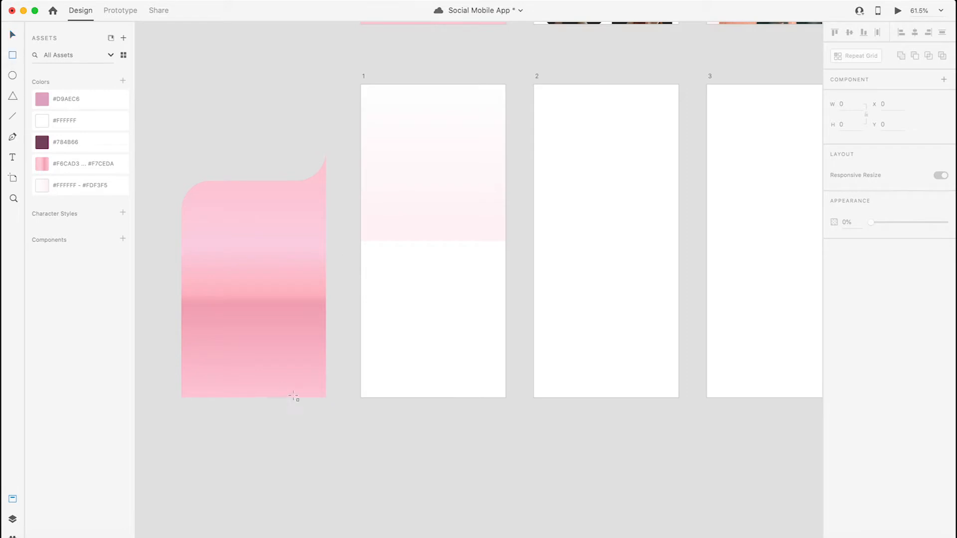
{"action": "mouse_move", "coordinate": [363, 398]}
{"action": "left_mouse_down"}
{"action": "mouse_move", "coordinate": [464, 278]}
{"action": "mouse_move", "coordinate": [519, 173]}
{"action": "mouse_move", "coordinate": [506, 178]}
{"action": "left_mouse_up"}
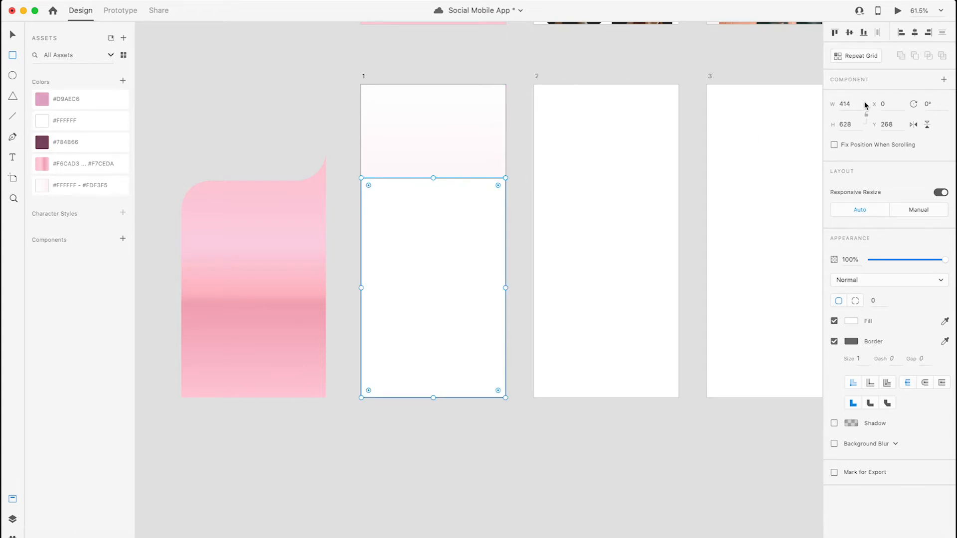
{"action": "left_click", "coordinate": [852, 123]}
{"action": "type", "text": "630"}
{"action": "key", "text": "Return"}
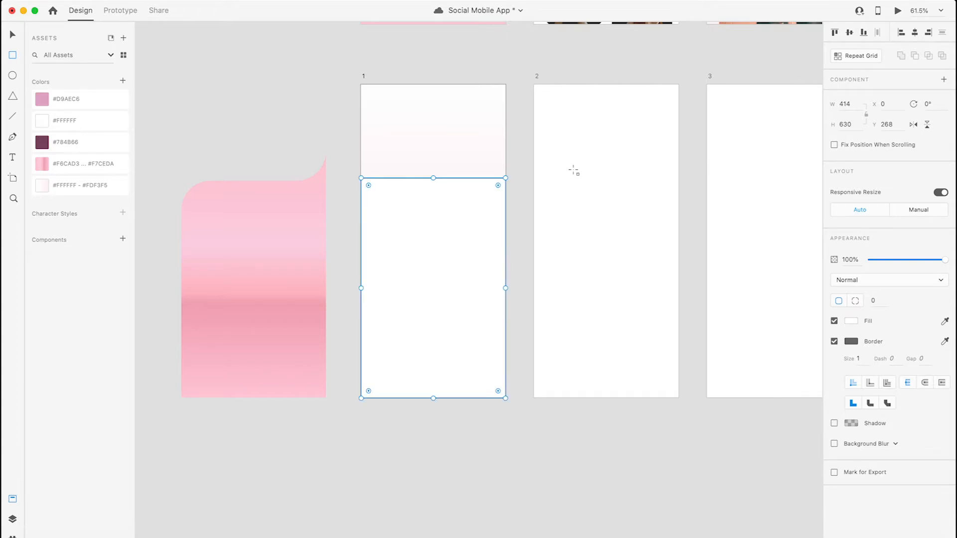
{"action": "left_click", "coordinate": [834, 342]}
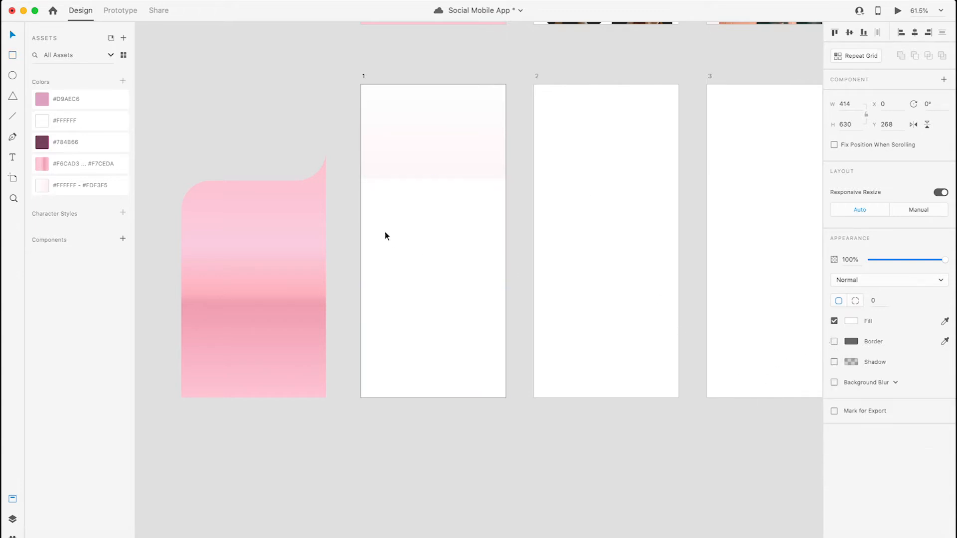
- Examine the corner radii of the base rectangle inside the copied pink shape
{"action": "scroll", "coordinate": [373, 189], "scroll_direction": "up", "scroll_amount": 3}
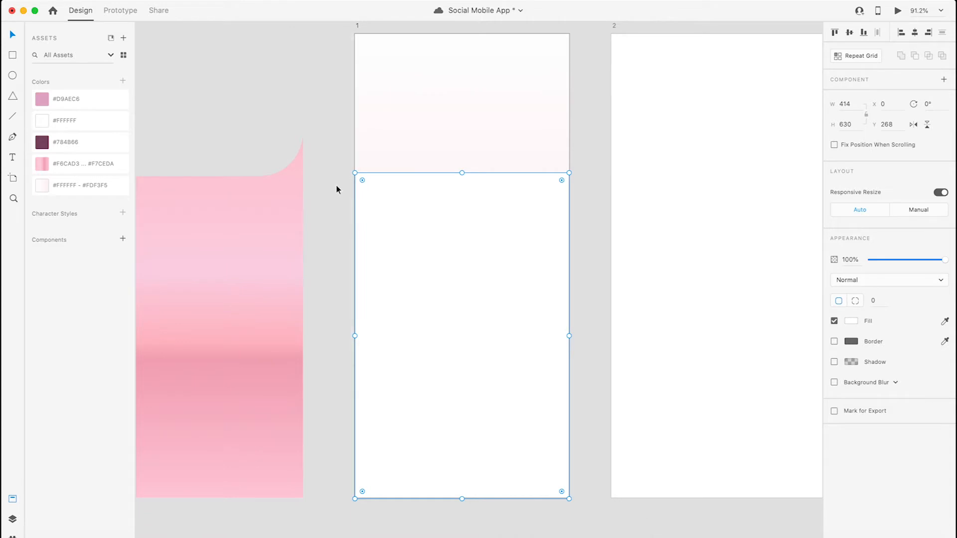
{"action": "left_click_drag", "start_coordinate": [336, 214], "coordinate": [423, 195]}
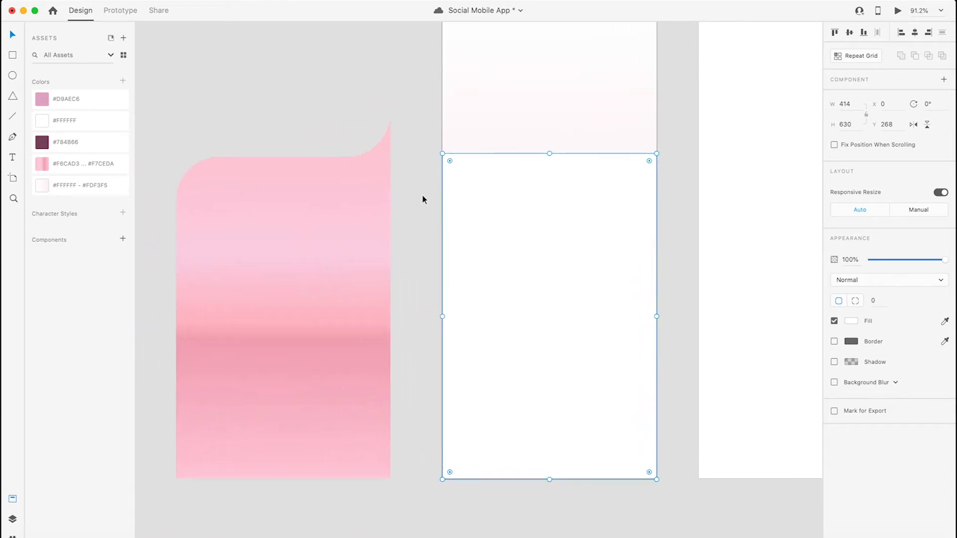
{"action": "left_click_drag", "start_coordinate": [450, 162], "coordinate": [357, 120]}
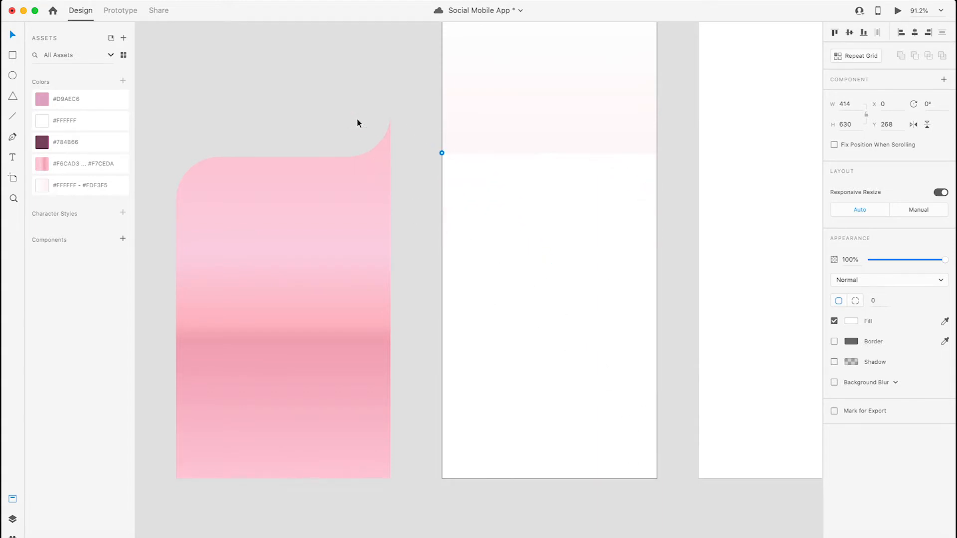
{"action": "left_click", "coordinate": [232, 187]}
{"action": "double_click", "coordinate": [233, 192]}
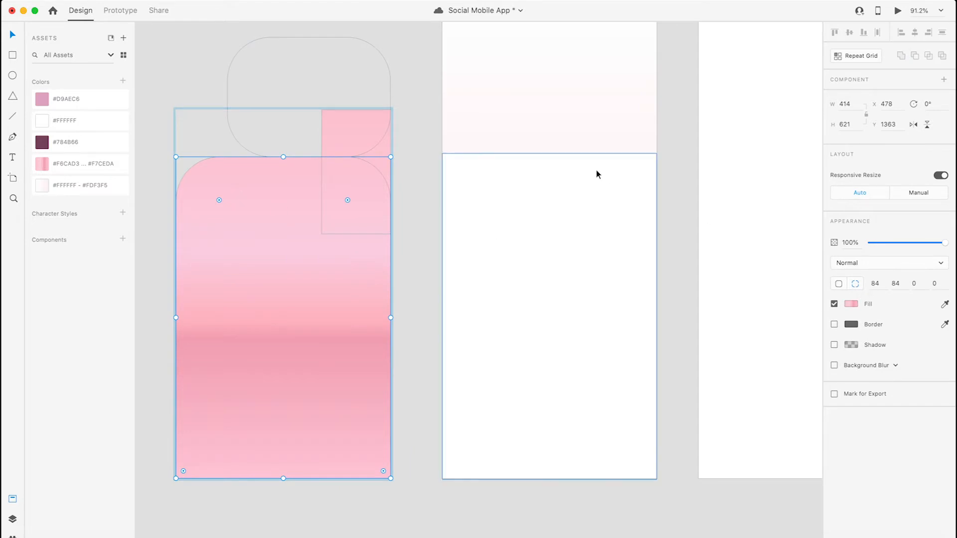
{"action": "left_click", "coordinate": [414, 177]}
- Give the lower white rectangle individual corner radii, setting the top-left and top-right corners to 84
{"action": "left_click", "coordinate": [537, 185]}
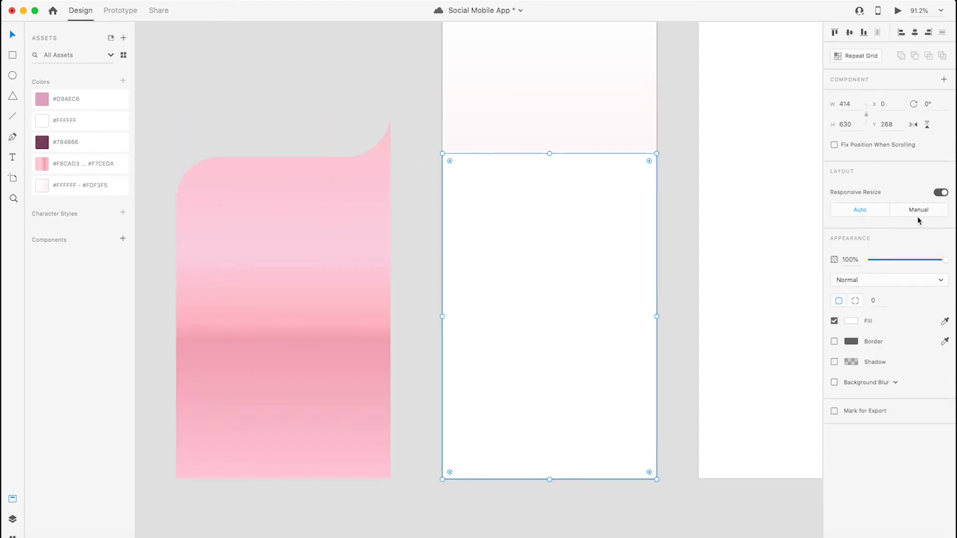
{"action": "left_click", "coordinate": [856, 301]}
{"action": "left_click", "coordinate": [875, 301]}
{"action": "type", "text": "84"}
{"action": "left_click", "coordinate": [904, 300]}
{"action": "type", "text": "84"}
{"action": "left_click", "coordinate": [672, 205]}
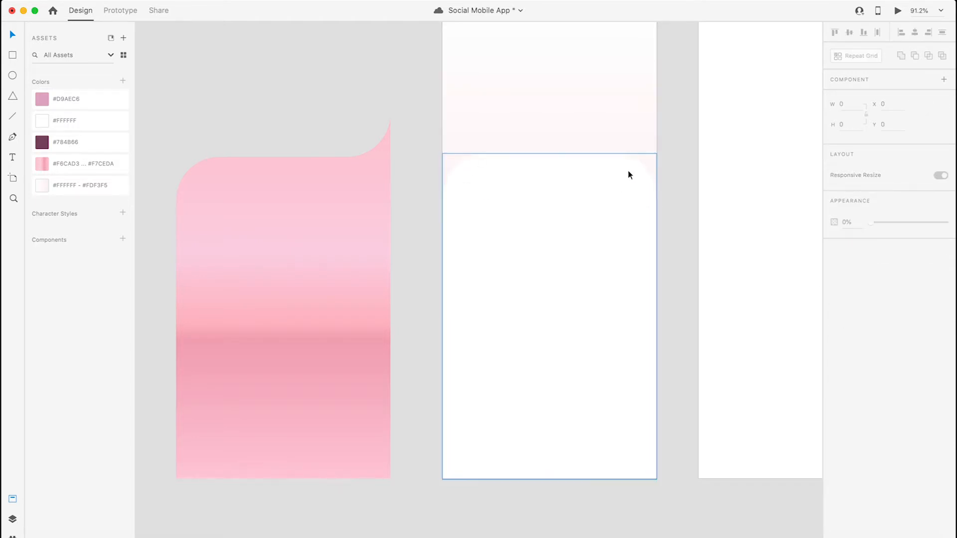
- Set the top-right corner radius of the lower white rectangle to 0
{"action": "left_click", "coordinate": [615, 206]}
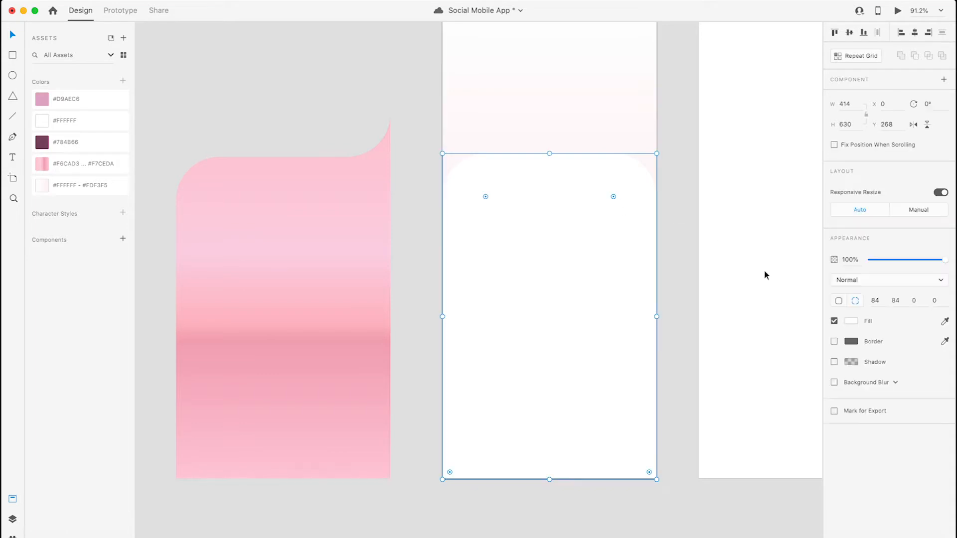
{"action": "left_click", "coordinate": [900, 300]}
{"action": "type", "text": "0"}
{"action": "key", "text": "Return"}
{"action": "left_click", "coordinate": [403, 173]}
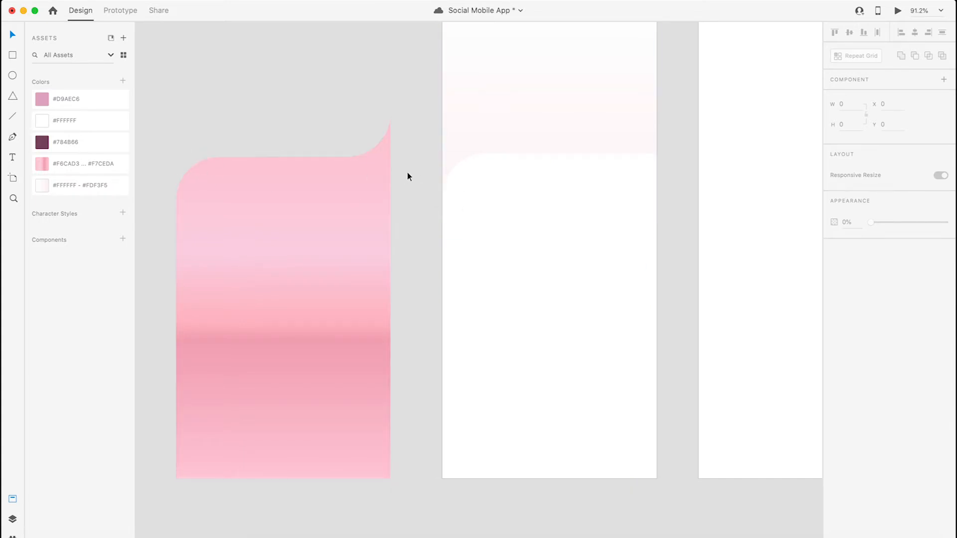
- Draw a square of about 221 × 221 against artboard 1's right edge, overlapping the lower rectangle's top-right corner
{"action": "left_click_drag", "start_coordinate": [431, 204], "coordinate": [380, 205]}
{"action": "left_click", "coordinate": [14, 55]}
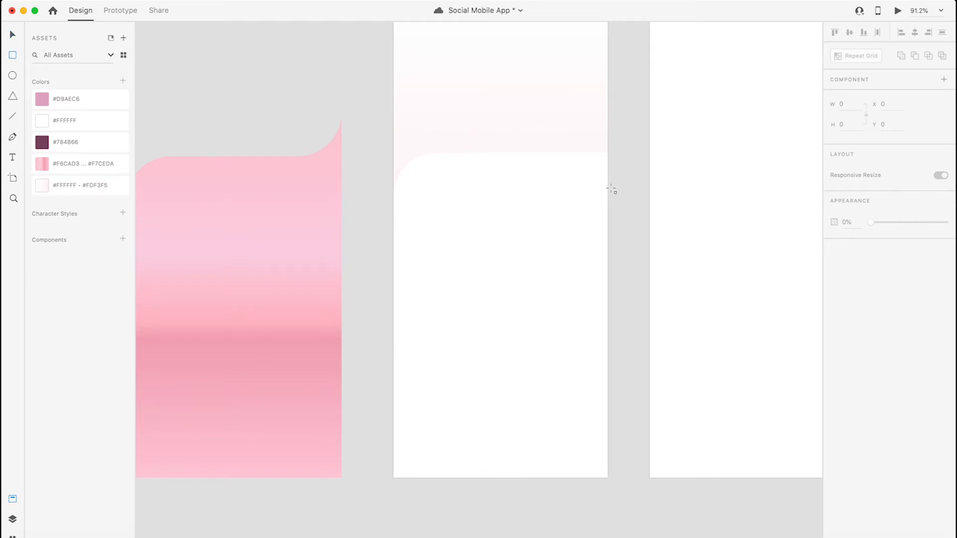
{"action": "mouse_move", "coordinate": [608, 189]}
{"action": "left_mouse_down"}
{"action": "mouse_move", "coordinate": [557, 103]}
{"action": "mouse_move", "coordinate": [520, 99]}
{"action": "mouse_move", "coordinate": [475, 75]}
{"action": "left_mouse_up"}
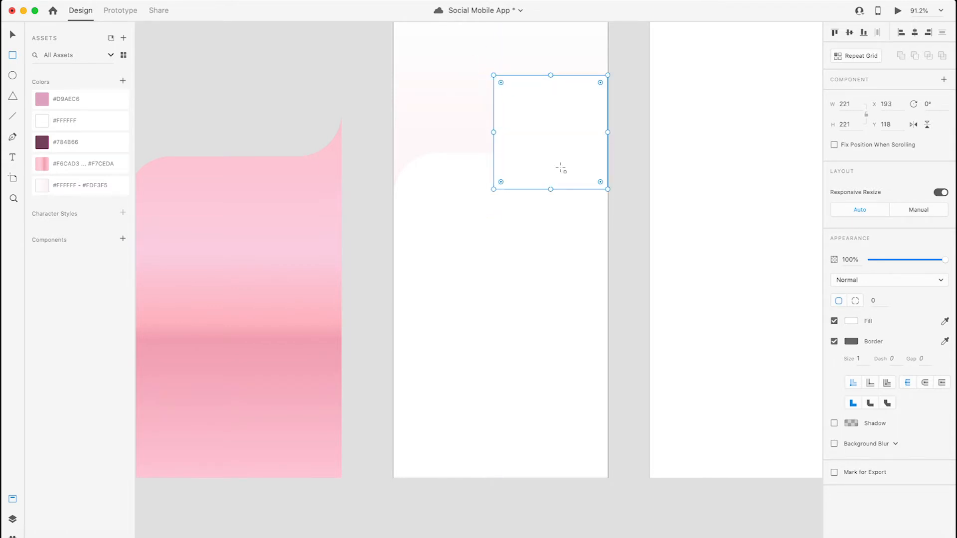
{"action": "key", "text": "Escape"}
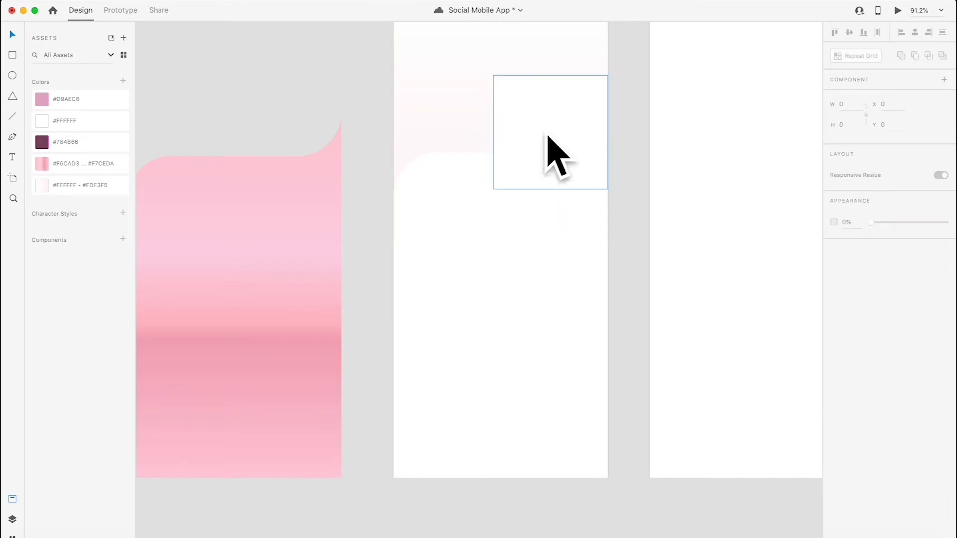
- Draw a second square of about 246 × 246 and move it flush with artboard 1's right edge, resting on the lower rectangle's top
{"action": "left_click_drag", "start_coordinate": [280, 107], "coordinate": [269, 171]}
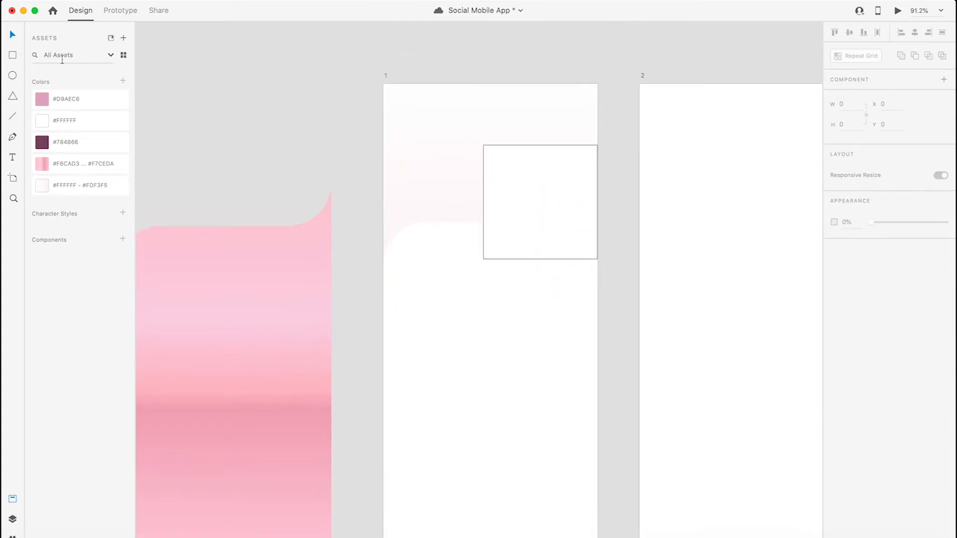
{"action": "left_click", "coordinate": [12, 56]}
{"action": "left_click_drag", "start_coordinate": [426, 98], "coordinate": [553, 251]}
{"action": "key", "text": "v"}
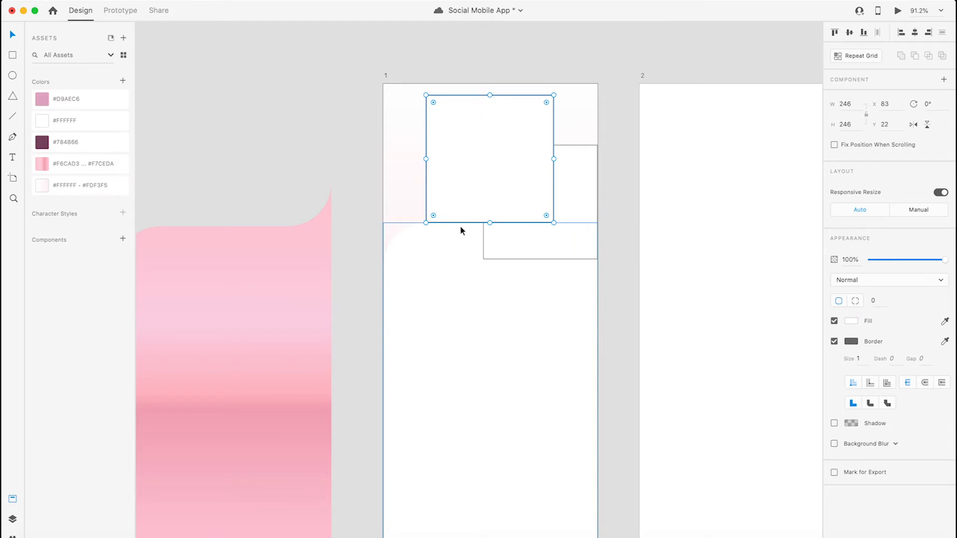
{"action": "left_click_drag", "start_coordinate": [452, 187], "coordinate": [495, 189]}
{"action": "left_click", "coordinate": [609, 227]}
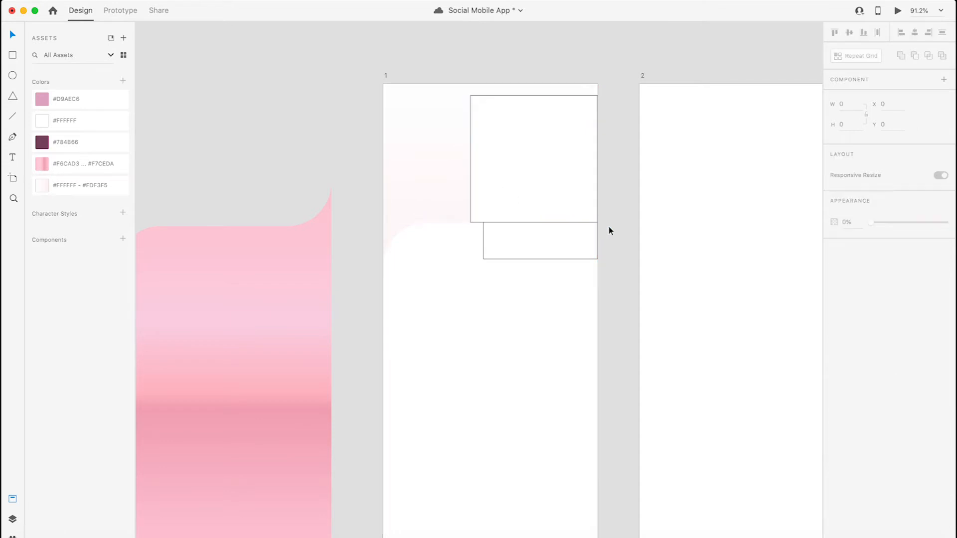
- Unite the lower white rectangle and the 221 × 221 square into one shape with the Add boolean operation
{"action": "left_click", "coordinate": [540, 255]}
{"action": "left_click", "coordinate": [433, 262]}
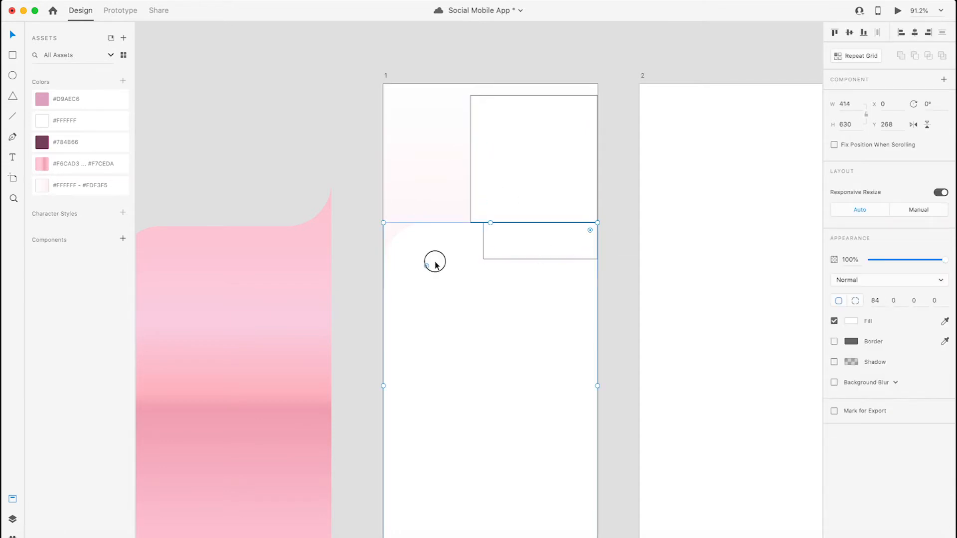
{"action": "left_click", "coordinate": [525, 241]}
{"action": "left_click", "coordinate": [475, 113]}
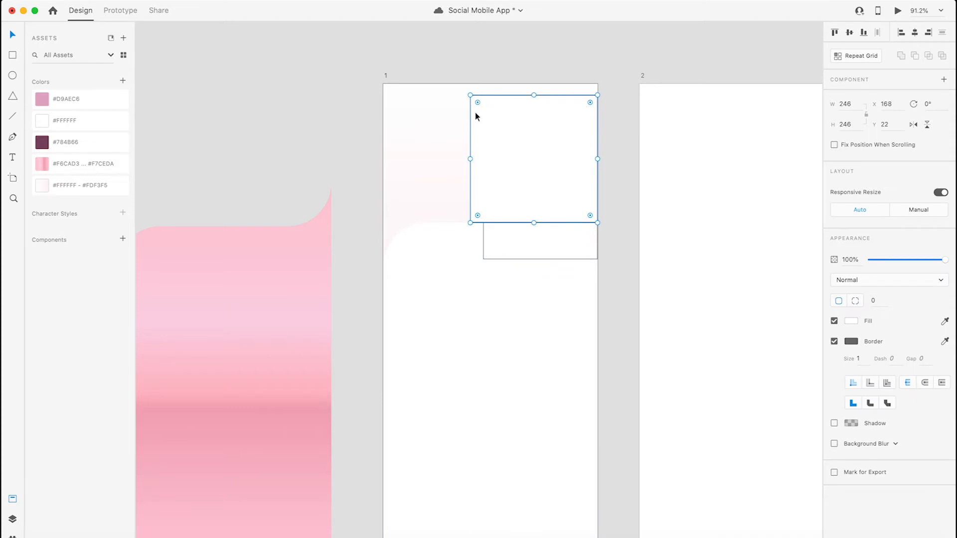
{"action": "left_click", "coordinate": [537, 250]}
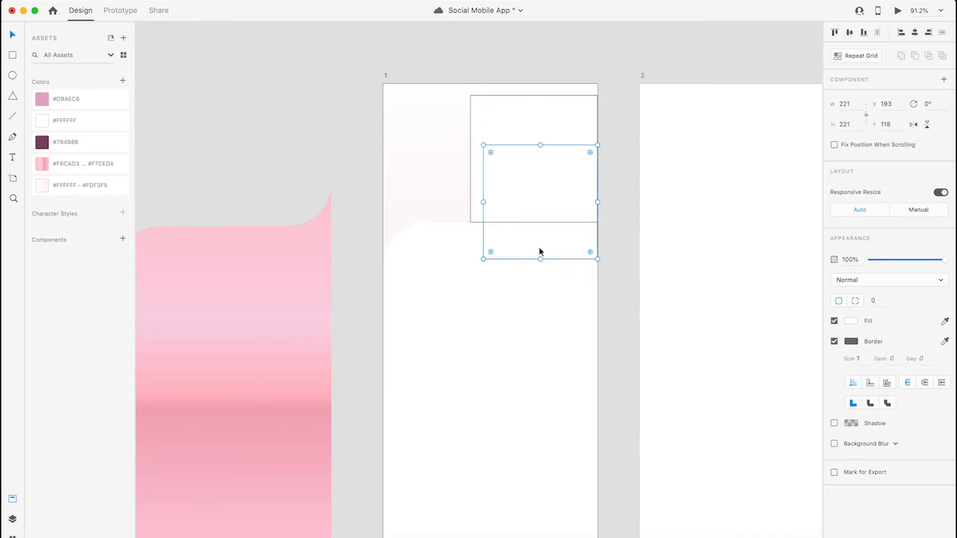
{"action": "left_click", "coordinate": [416, 262], "text": "shift"}
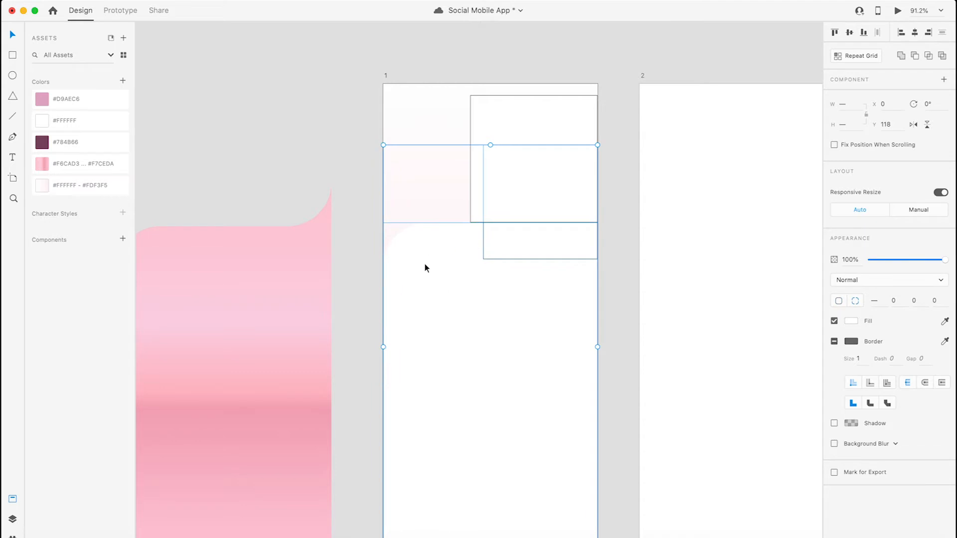
{"action": "left_click", "coordinate": [901, 56]}
{"action": "left_click", "coordinate": [615, 256]}
- Move the 246 × 246 square off artboard 1 and inspect the outline of the united white shape
{"action": "left_click_drag", "start_coordinate": [546, 199], "coordinate": [235, 142]}
{"action": "left_click", "coordinate": [512, 221]}
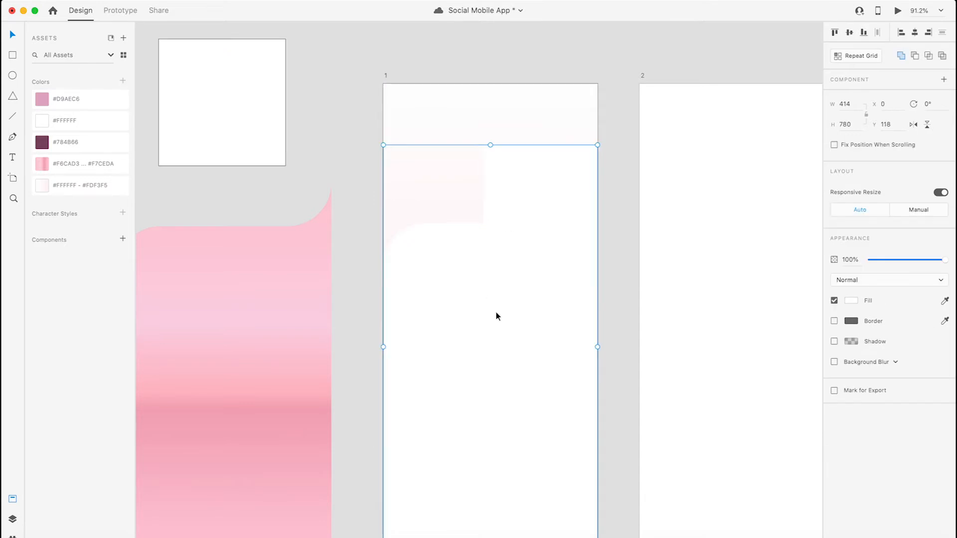
{"action": "double_click", "coordinate": [528, 242]}
{"action": "left_click", "coordinate": [631, 226]}
{"action": "left_click", "coordinate": [496, 212]}
{"action": "double_click", "coordinate": [498, 241]}
{"action": "left_click", "coordinate": [442, 264]}
{"action": "left_click", "coordinate": [609, 193]}
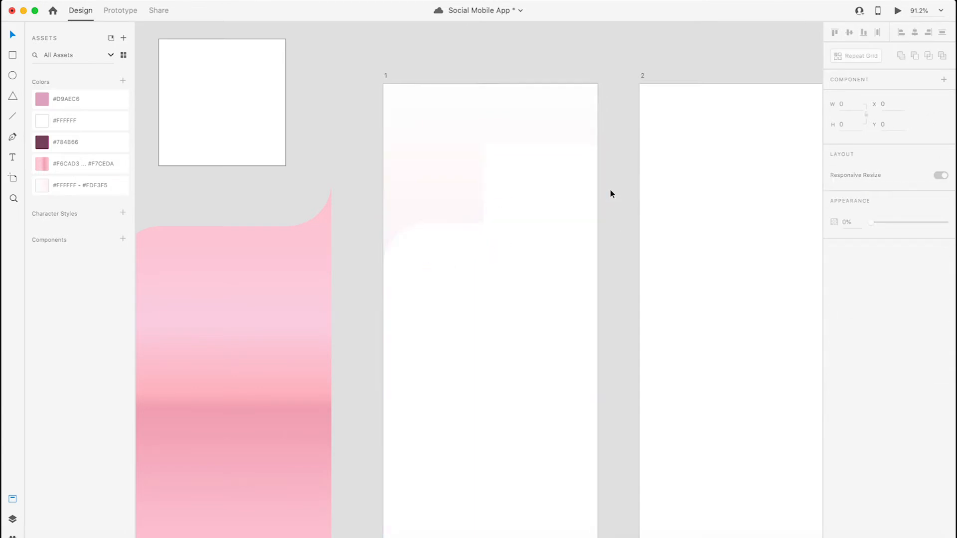
- Undo the larger square's move off artboard 1
{"action": "left_click", "coordinate": [554, 213]}
{"action": "left_click", "coordinate": [322, 148]}
{"action": "mouse_move", "coordinate": [227, 143]}
{"action": "left_mouse_down"}
{"action": "mouse_move", "coordinate": [532, 196]}
{"action": "mouse_move", "coordinate": [215, 136]}
{"action": "left_mouse_up"}
{"action": "key", "text": "super+z"}
{"action": "left_click", "coordinate": [324, 170]}
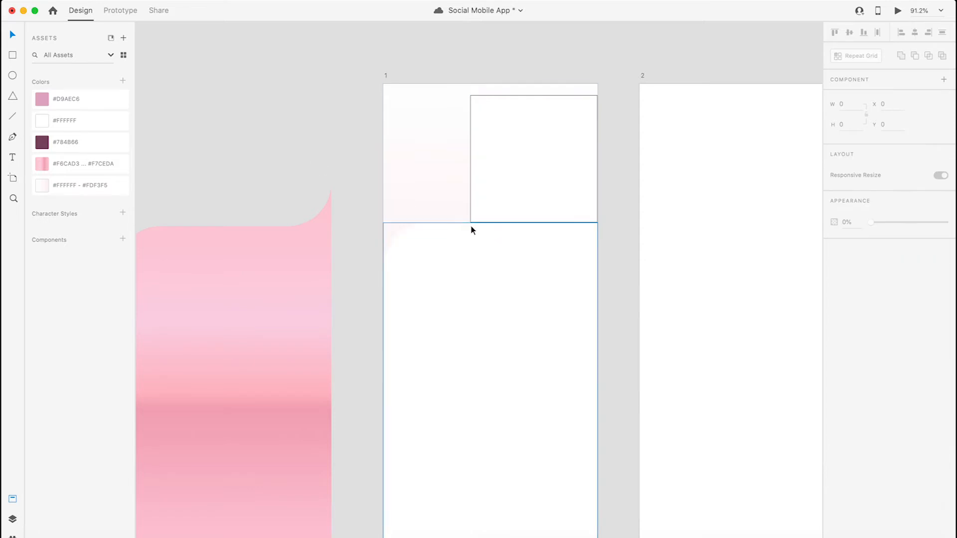
- Round all corners of the 246 × 246 square on artboard 1 with a radius of 84
{"action": "scroll", "coordinate": [471, 226], "scroll_direction": "up", "scroll_amount": 3}
{"action": "scroll", "coordinate": [472, 230], "scroll_direction": "up", "scroll_amount": 5}
{"action": "scroll", "coordinate": [471, 226], "scroll_direction": "up", "scroll_amount": 5}
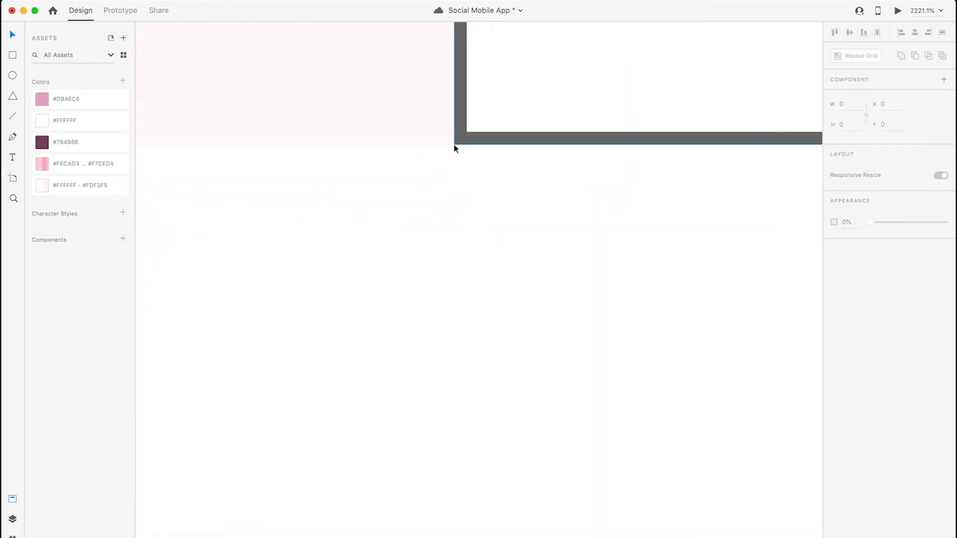
{"action": "scroll", "coordinate": [441, 147], "scroll_direction": "down", "scroll_amount": 10}
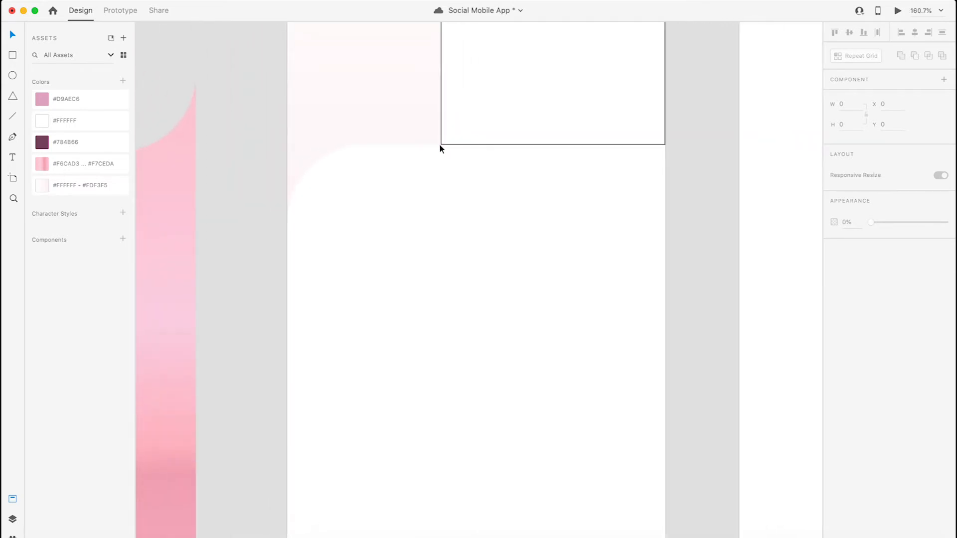
{"action": "left_click_drag", "start_coordinate": [509, 164], "coordinate": [466, 350]}
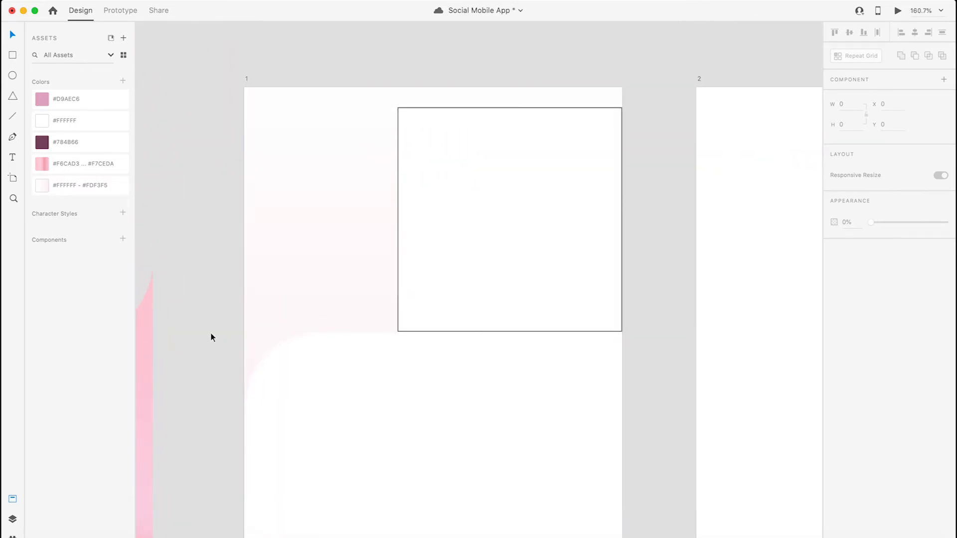
{"action": "left_click_drag", "start_coordinate": [285, 322], "coordinate": [430, 304]}
{"action": "left_click_drag", "start_coordinate": [569, 298], "coordinate": [229, 309]}
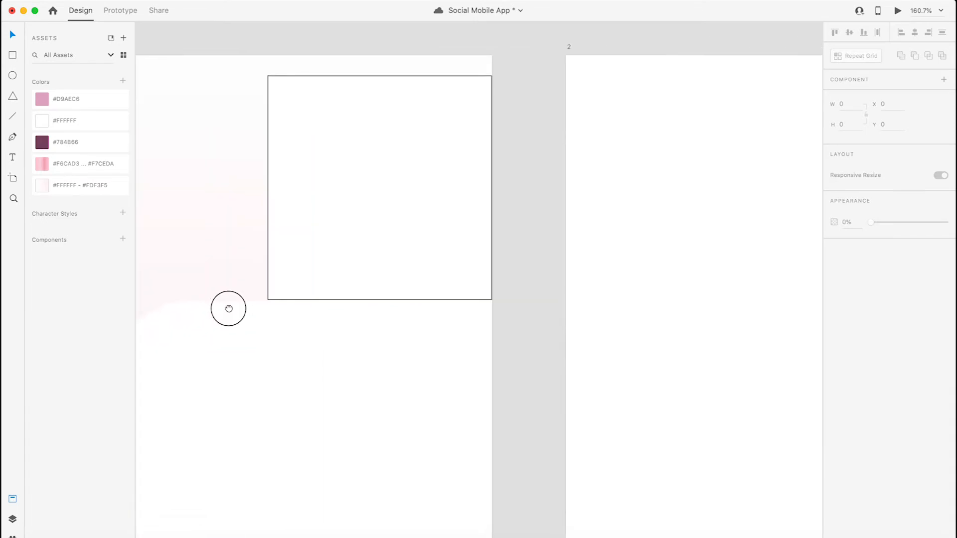
{"action": "left_click", "coordinate": [484, 277]}
{"action": "left_click_drag", "start_coordinate": [487, 296], "coordinate": [421, 270]}
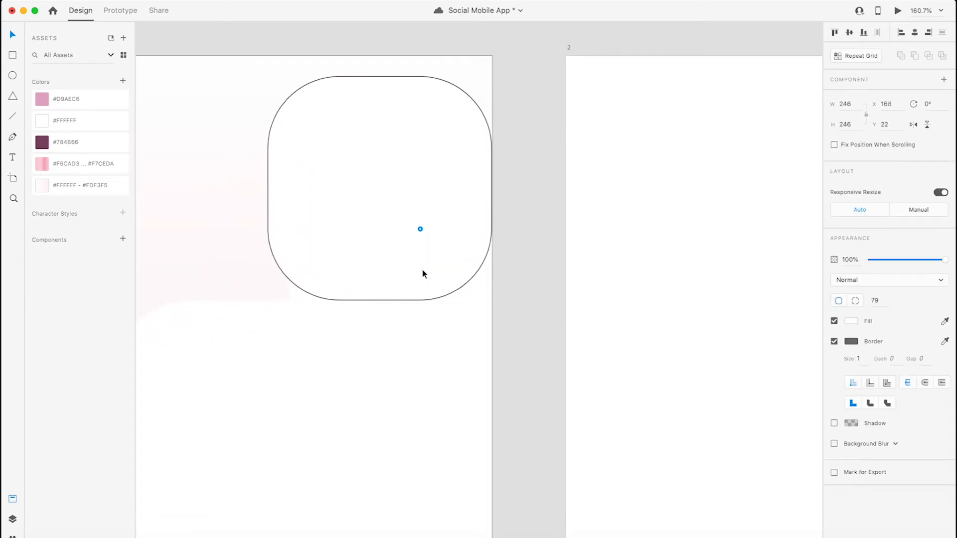
{"action": "left_click_drag", "start_coordinate": [876, 300], "coordinate": [862, 301]}
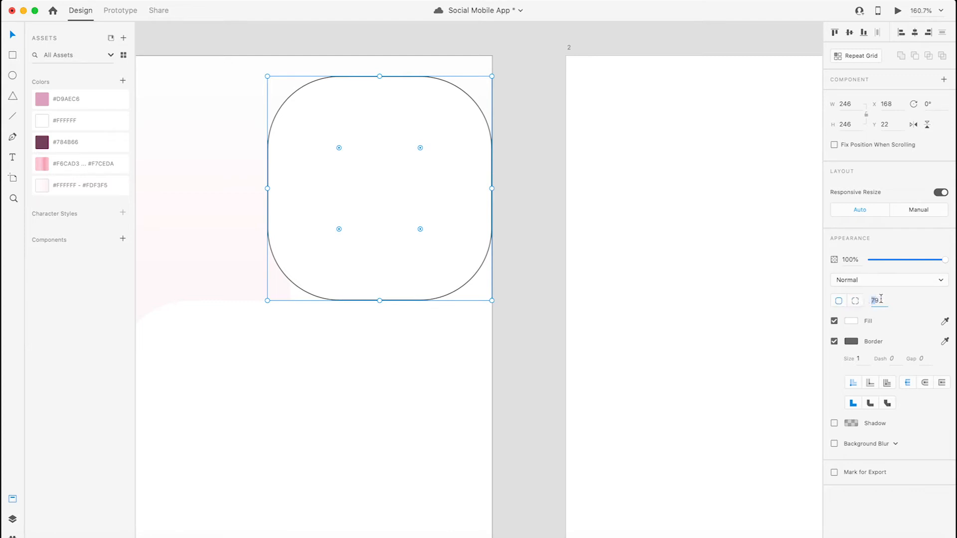
{"action": "type", "text": "84"}
{"action": "key", "text": "Return"}
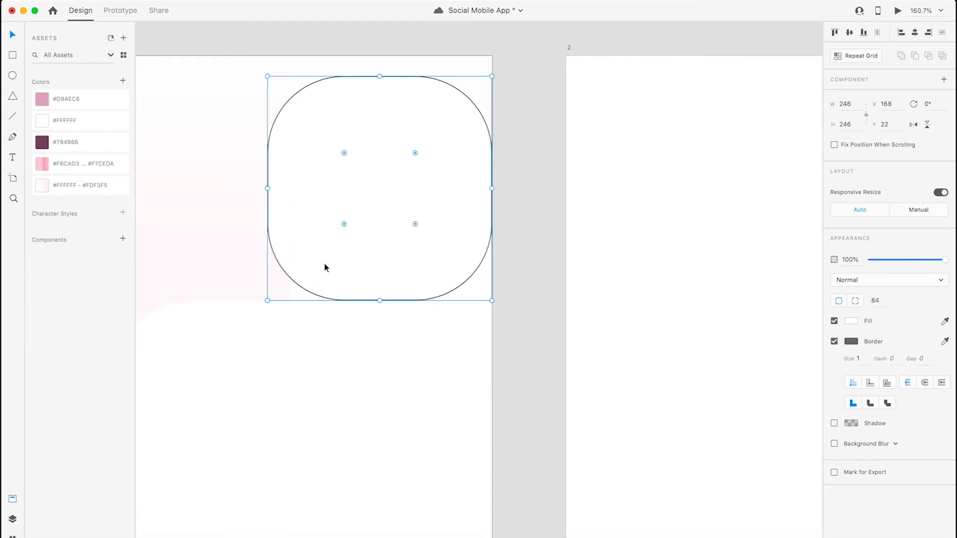
- Widen the rounded square to about 341 by extending its left edge, keeping its right edge on the artboard edge
{"action": "left_click", "coordinate": [268, 189]}
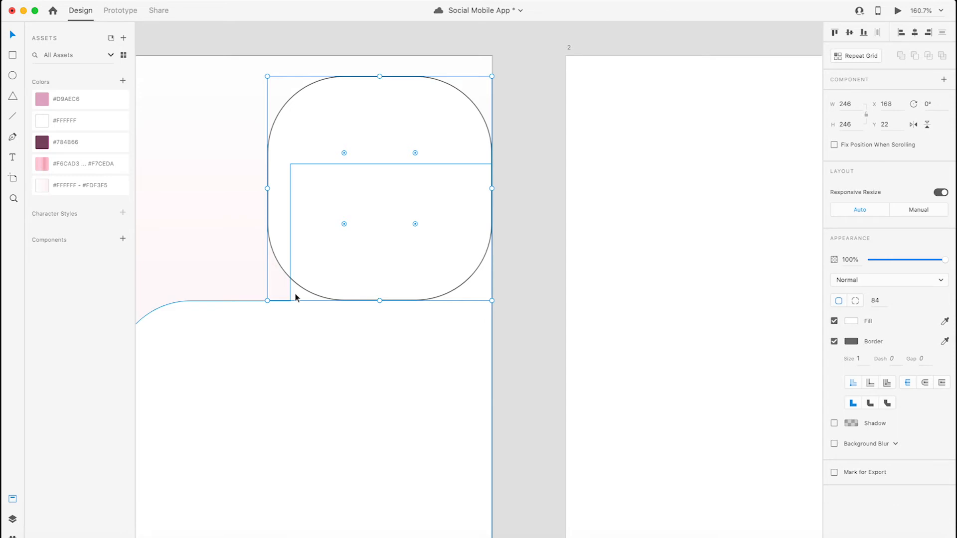
{"action": "left_click_drag", "start_coordinate": [267, 188], "coordinate": [179, 188]}
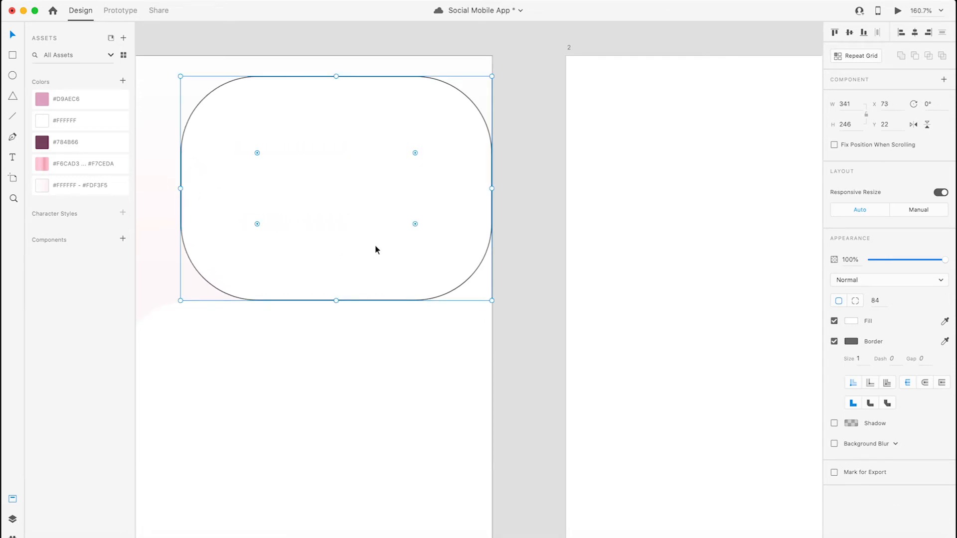
{"action": "left_click", "coordinate": [389, 377]}
{"action": "left_click", "coordinate": [299, 160]}
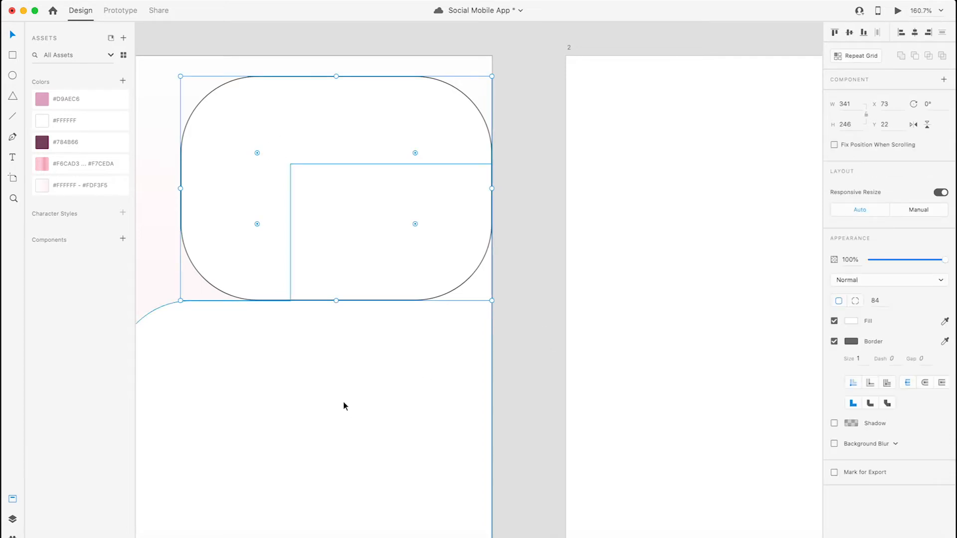
- Subtract the rounded rectangle from the united white shape on artboard 1 to cut the curved upper-right corner
{"action": "left_click", "coordinate": [344, 402]}
{"action": "left_click", "coordinate": [278, 167], "text": "shift"}
{"action": "left_click_drag", "start_coordinate": [360, 332], "coordinate": [470, 295]}
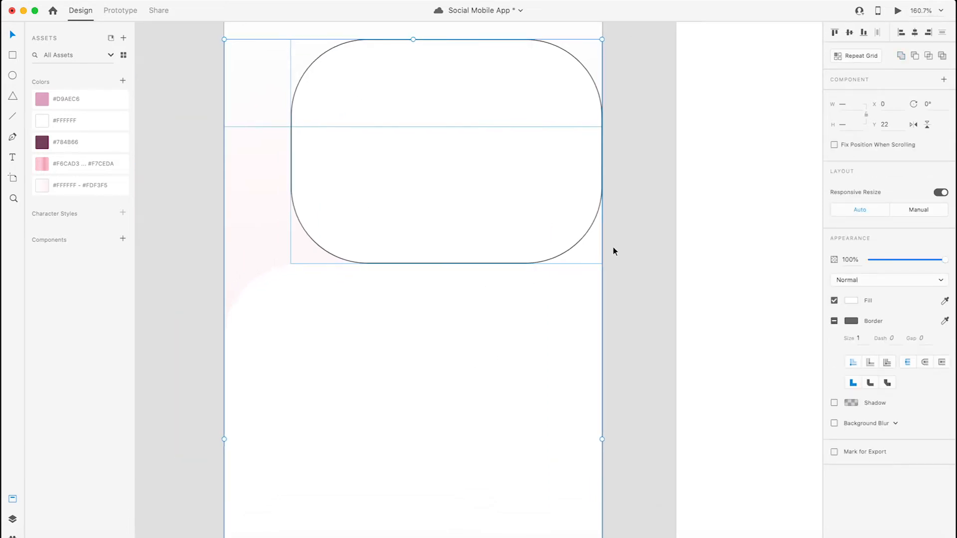
{"action": "left_click", "coordinate": [915, 56]}
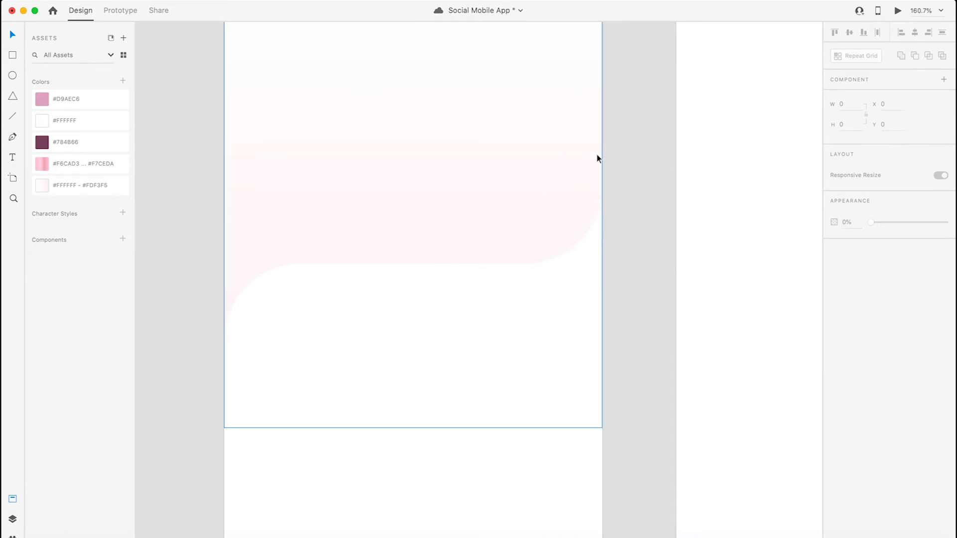
- Fill the curved white shape on artboard 1 with the saved pink gradient #F6CAD3 ... #F7CEDA
{"action": "left_click", "coordinate": [534, 284]}
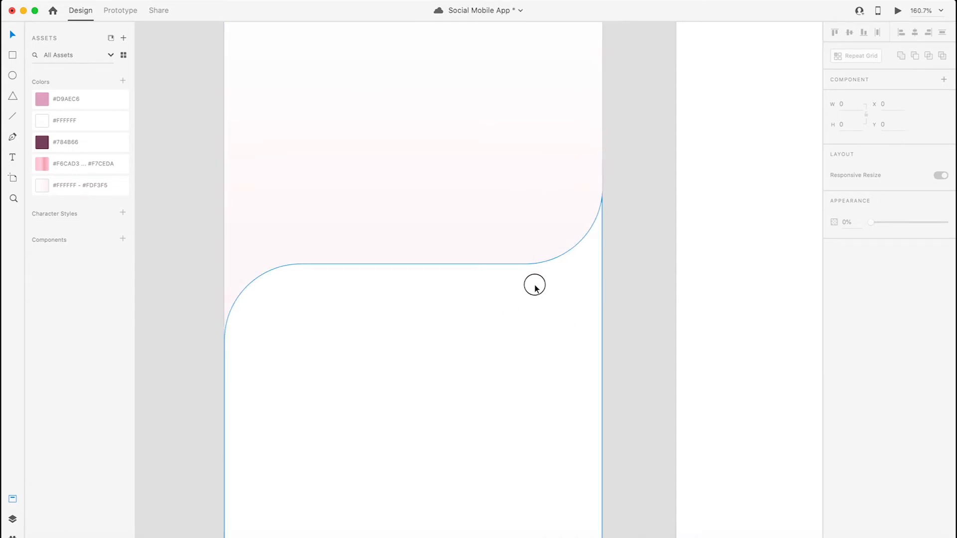
{"action": "scroll", "coordinate": [406, 328], "scroll_direction": "down", "scroll_amount": 5}
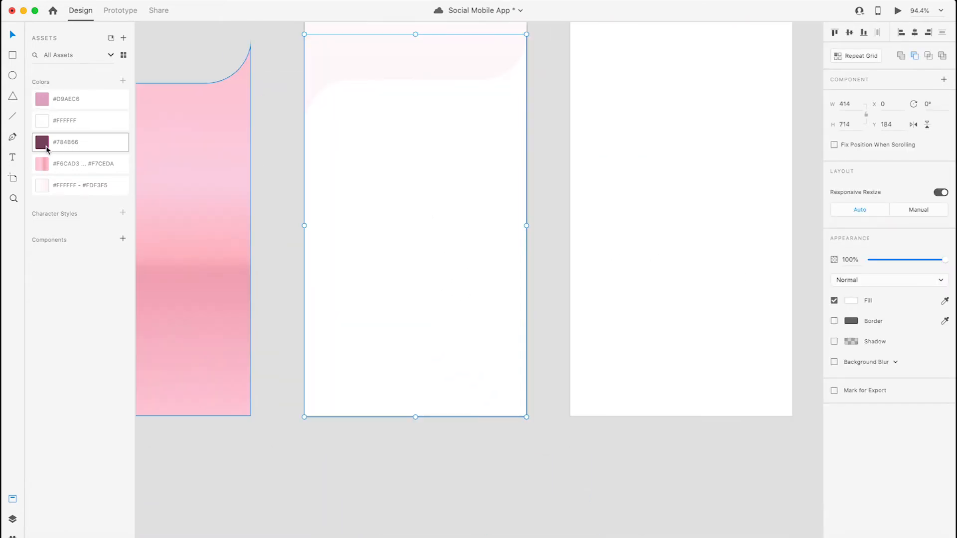
{"action": "left_click", "coordinate": [70, 164]}
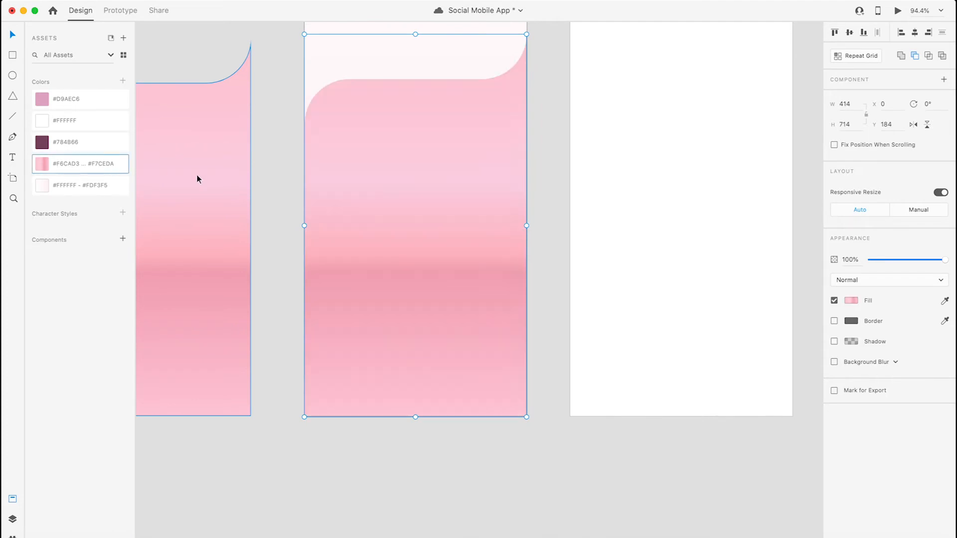
- Examine the colour of each stop in the curved shape's linear gradient fill
{"action": "left_click", "coordinate": [269, 179]}
{"action": "left_click", "coordinate": [100, 171]}
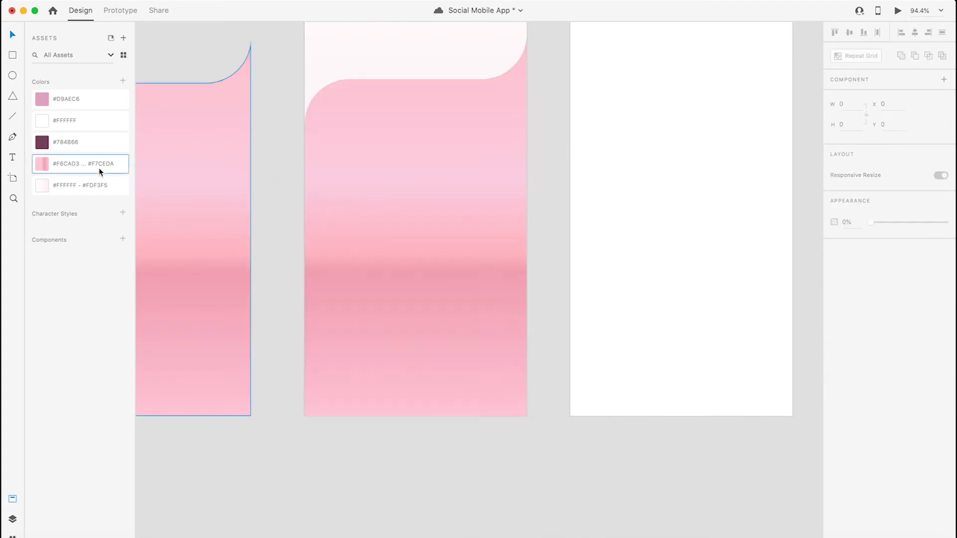
{"action": "double_click", "coordinate": [98, 165]}
{"action": "left_click", "coordinate": [280, 143]}
{"action": "left_click", "coordinate": [401, 196]}
{"action": "left_click", "coordinate": [855, 302]}
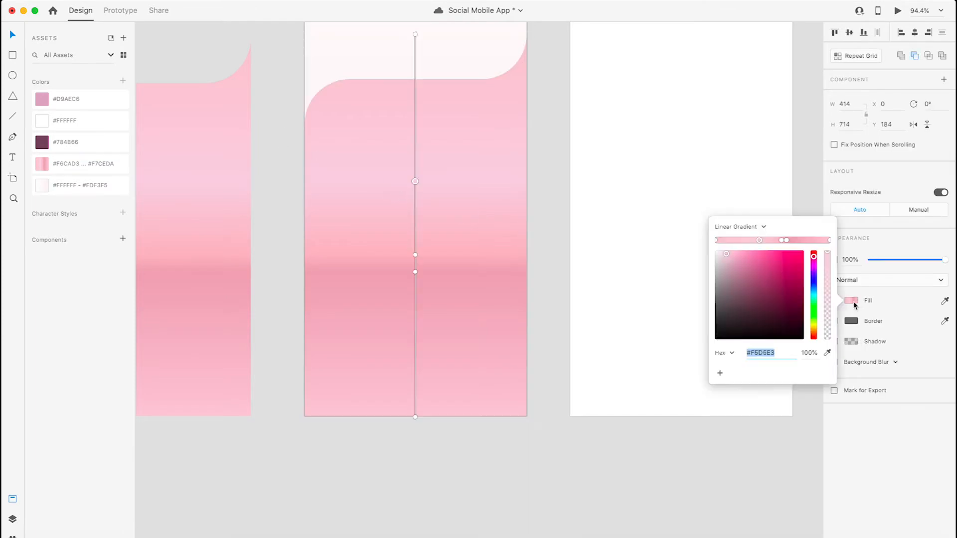
{"action": "left_click", "coordinate": [716, 241]}
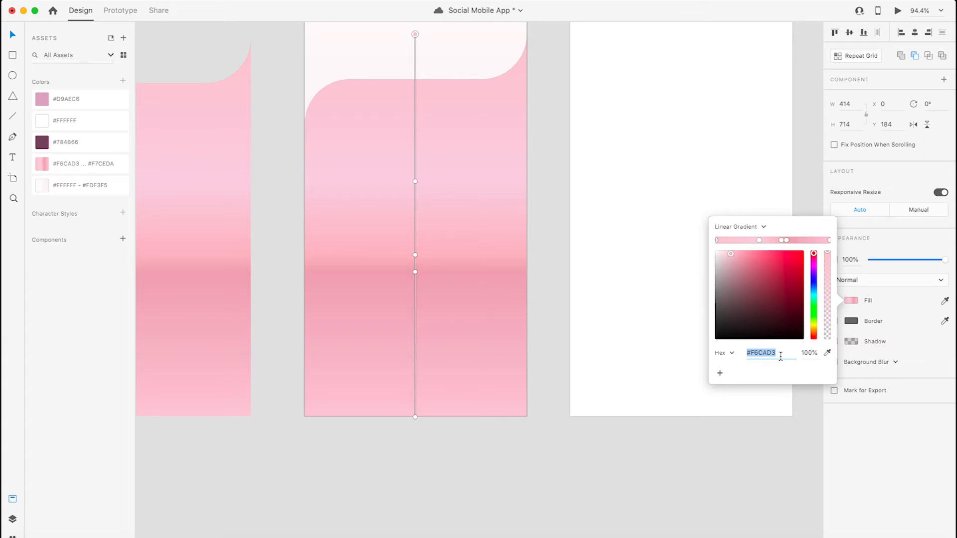
{"action": "left_click", "coordinate": [759, 240]}
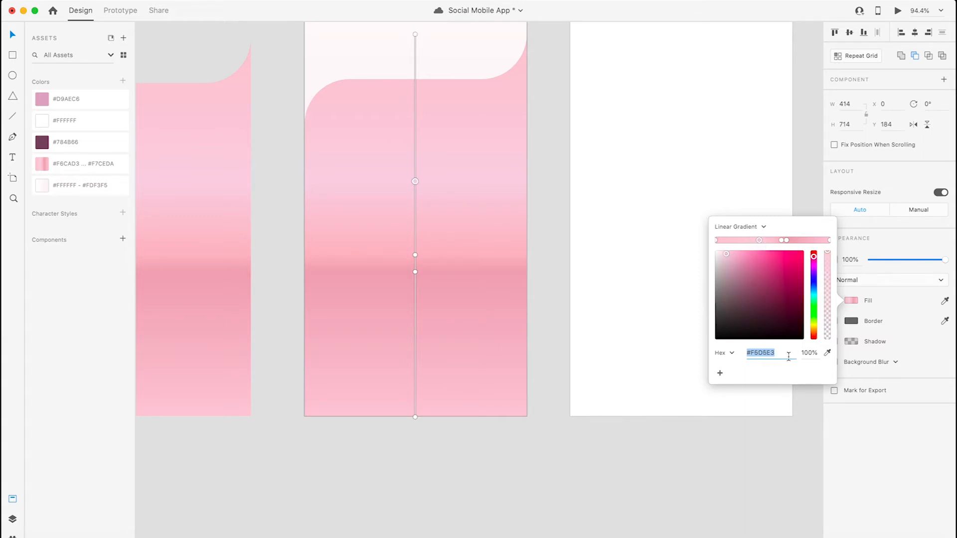
{"action": "left_click", "coordinate": [781, 241]}
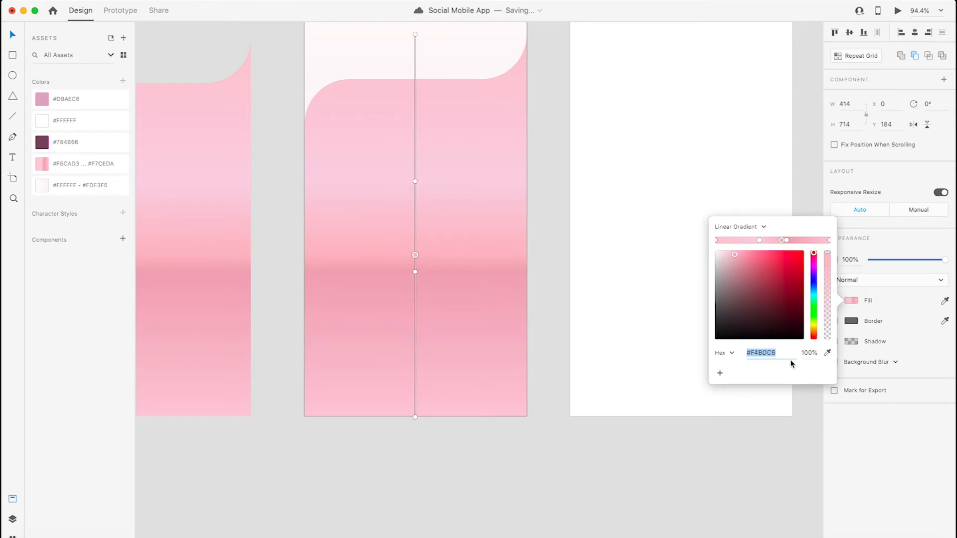
{"action": "left_click", "coordinate": [786, 241]}
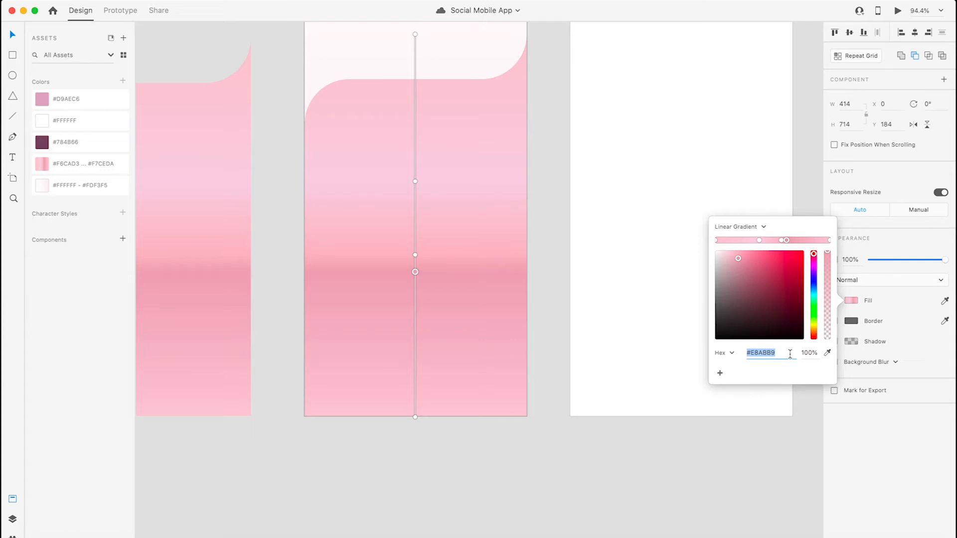
{"action": "left_click", "coordinate": [830, 241]}
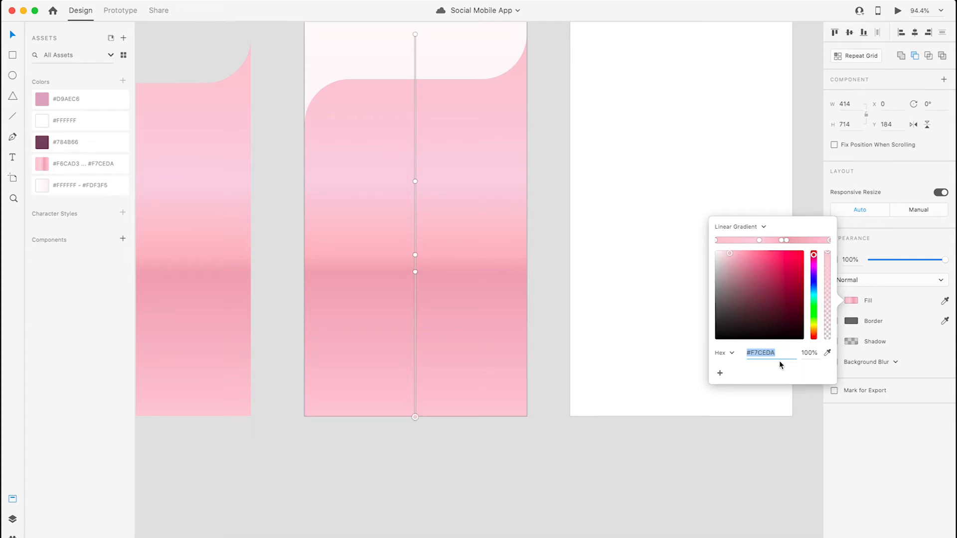
{"action": "left_click", "coordinate": [549, 170]}
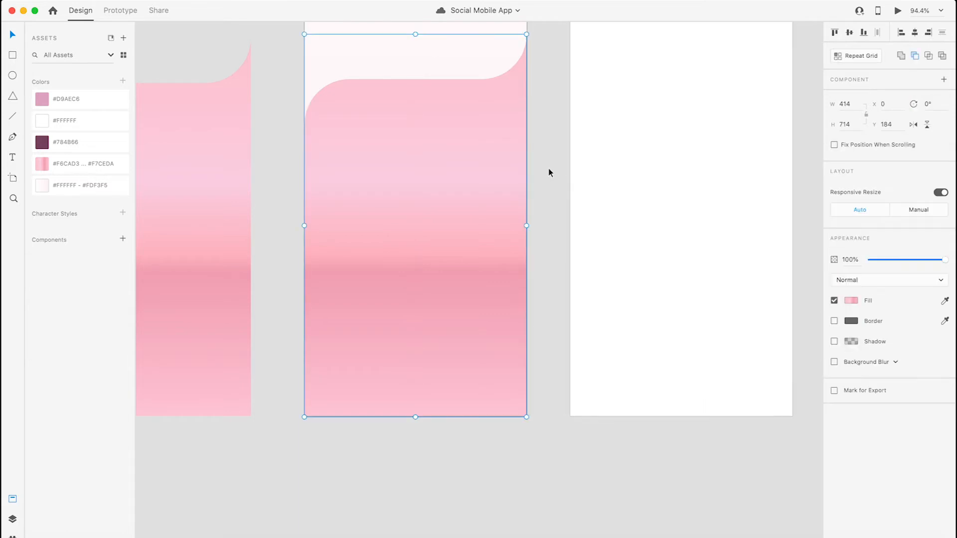
- Delete the spare pink curved shape lying on the pasteboard to the left of artboard 1
{"action": "left_click", "coordinate": [552, 192]}
{"action": "key", "text": "space"}
{"action": "mouse_move", "coordinate": [562, 194]}
{"action": "left_mouse_down"}
{"action": "mouse_move", "coordinate": [567, 381]}
{"action": "mouse_move", "coordinate": [553, 191]}
{"action": "left_mouse_up"}
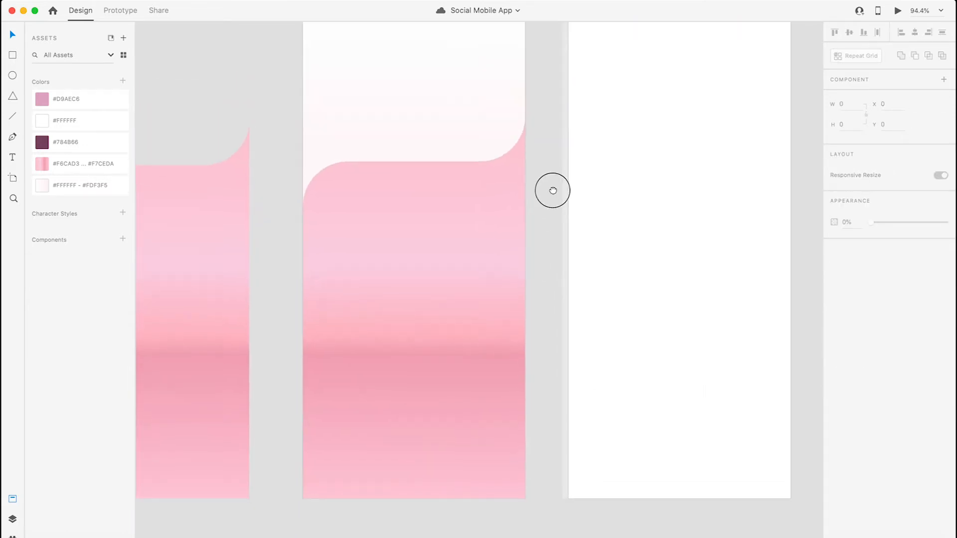
{"action": "scroll", "coordinate": [513, 205], "scroll_direction": "down", "scroll_amount": 5}
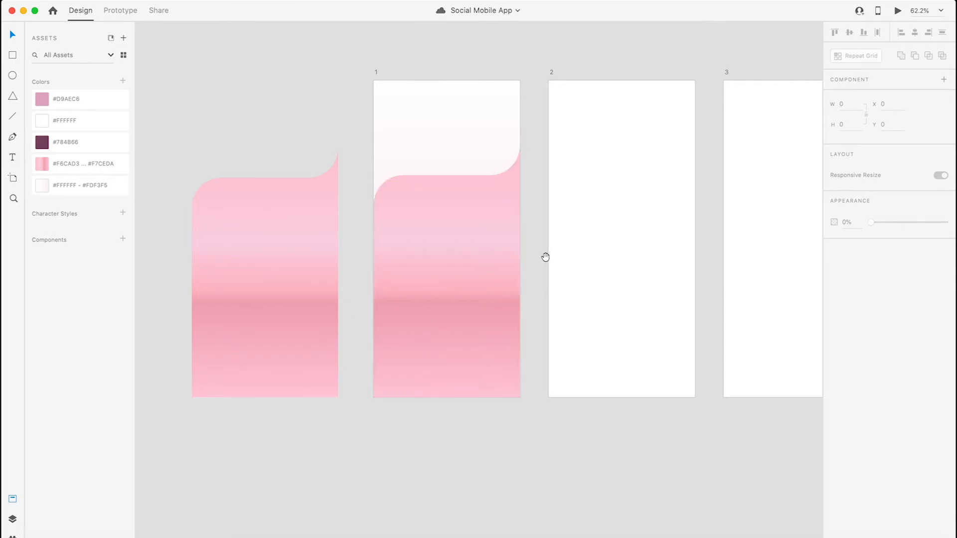
{"action": "scroll", "coordinate": [545, 256], "scroll_direction": "up", "scroll_amount": 2}
{"action": "left_click", "coordinate": [293, 304]}
{"action": "key", "text": "Delete"}
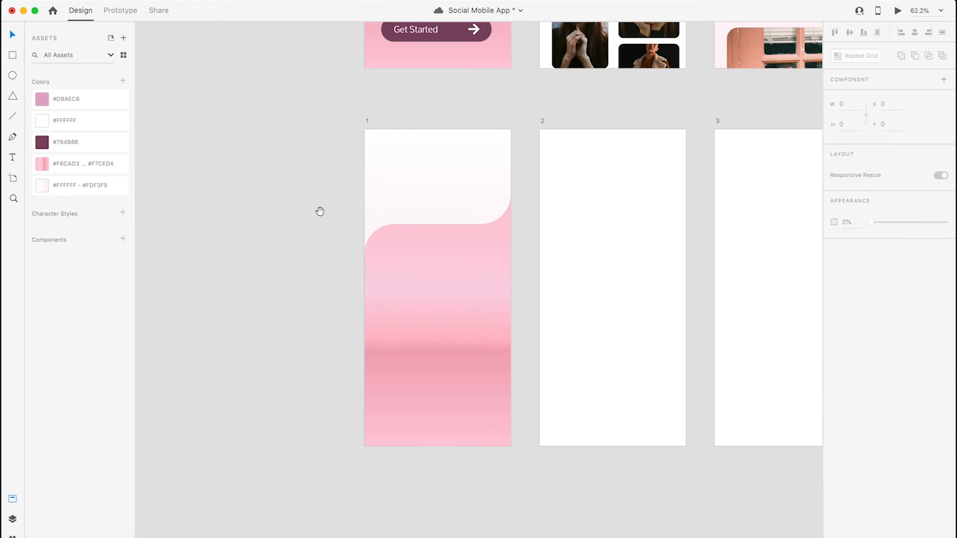
- Add a text box of about 334 × 115 in artboard 1's upper area reading "Select your favourite photo"
{"action": "left_click_drag", "start_coordinate": [320, 211], "coordinate": [267, 402]}
{"action": "left_click_drag", "start_coordinate": [308, 121], "coordinate": [332, 1]}
{"action": "left_click_drag", "start_coordinate": [308, 306], "coordinate": [304, 237]}
{"action": "scroll", "coordinate": [307, 218], "scroll_direction": "up", "scroll_amount": 3}
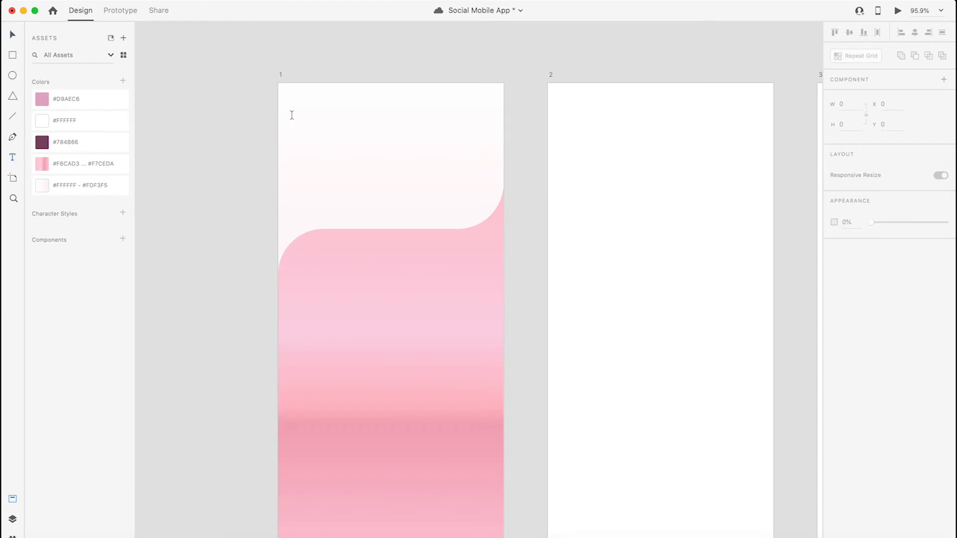
{"action": "left_click_drag", "start_coordinate": [301, 116], "coordinate": [481, 178]}
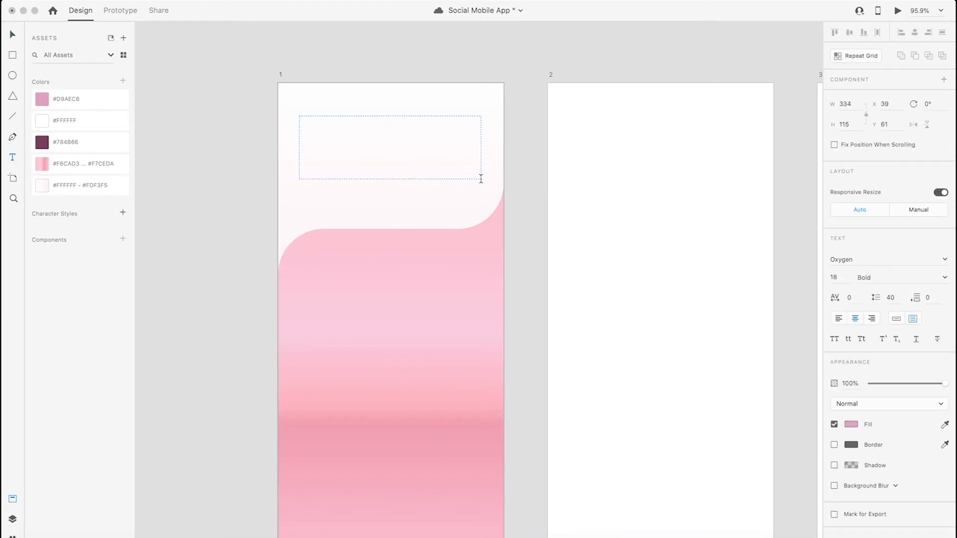
{"action": "type", "text": "Select your favourite photo"}
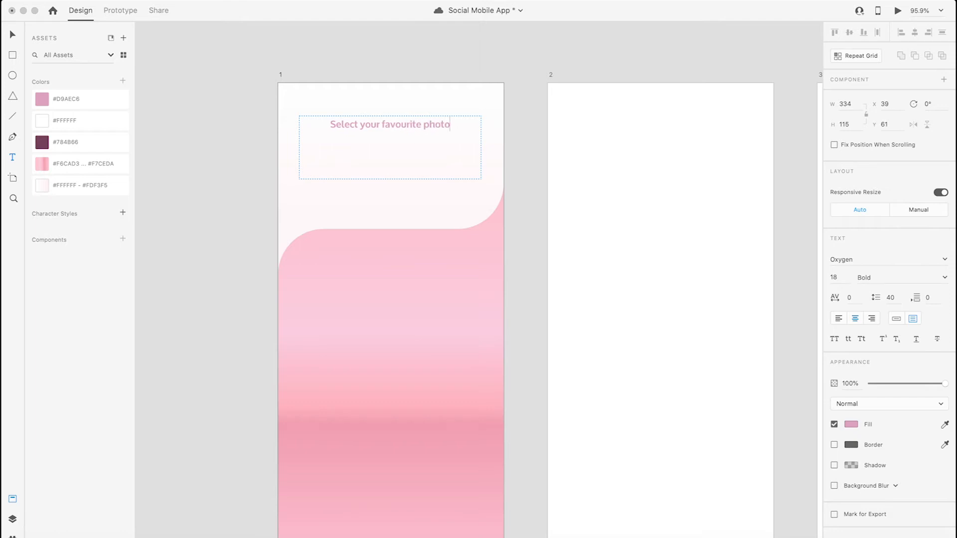
- Set the font size of the whole "Select your favourite photo" heading to 38
{"action": "key", "text": "super+a"}
{"action": "left_click", "coordinate": [834, 277]}
{"action": "type", "text": "38"}
{"action": "key", "text": "Return"}
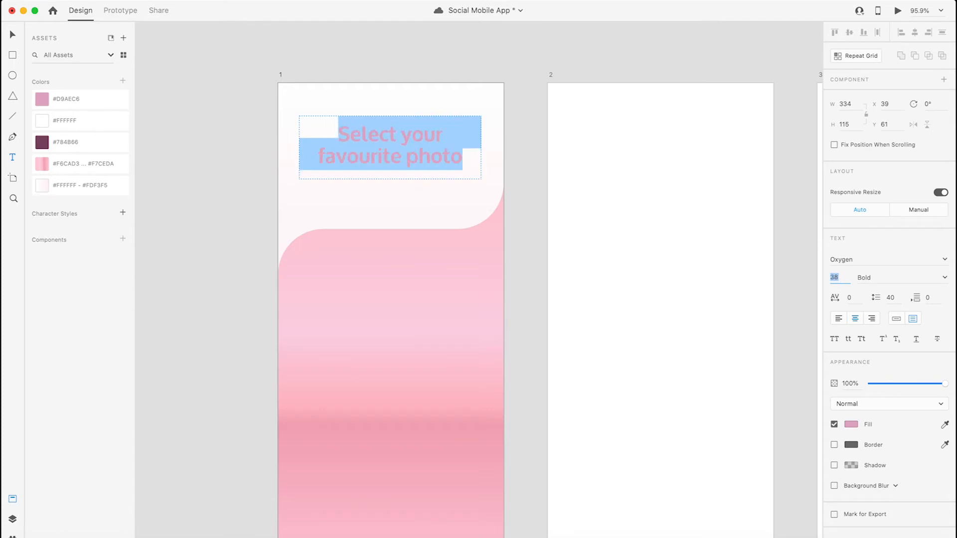
- Left-align the "Select your favourite photo" heading and set its font weight to Regular
{"action": "left_click", "coordinate": [840, 320]}
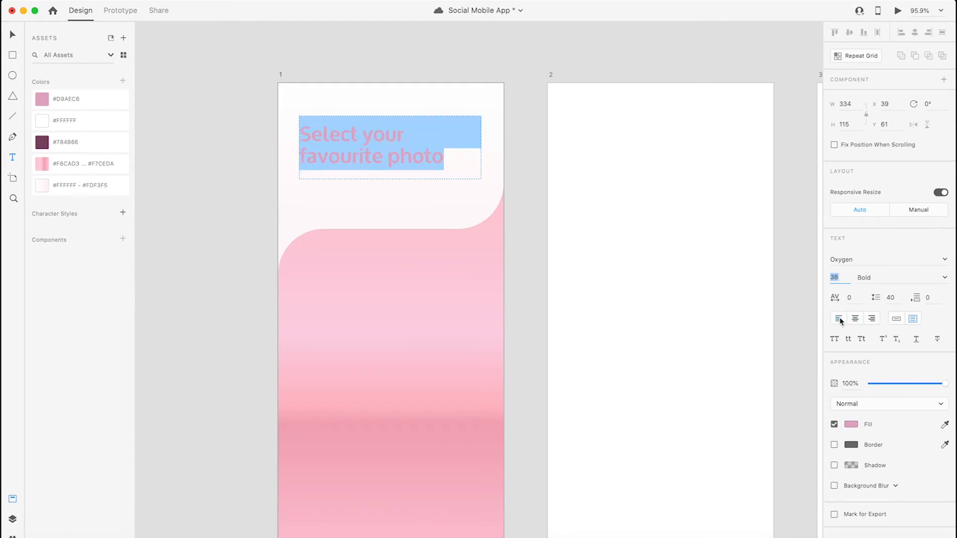
{"action": "left_click", "coordinate": [944, 277]}
{"action": "left_click", "coordinate": [874, 291]}
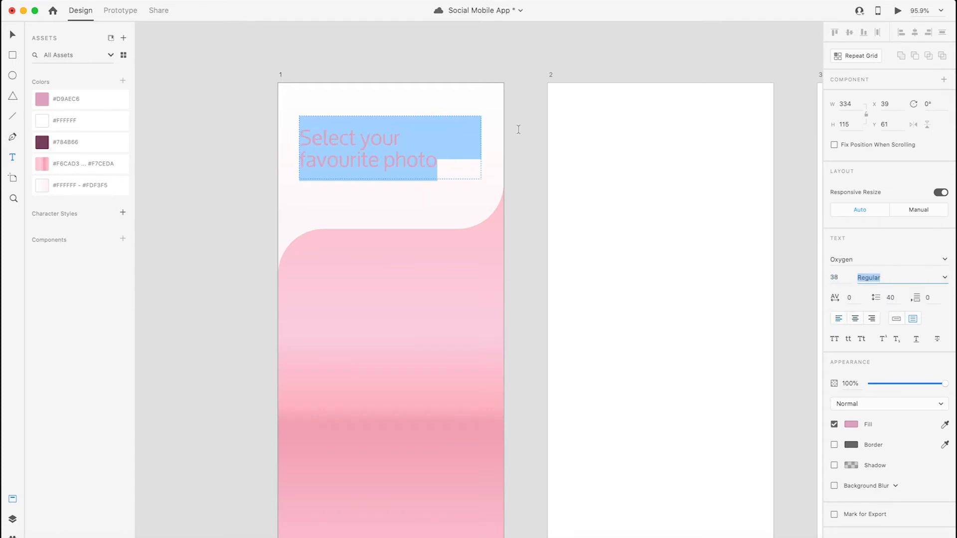
{"action": "left_click", "coordinate": [219, 102]}
{"action": "double_click", "coordinate": [373, 160]}
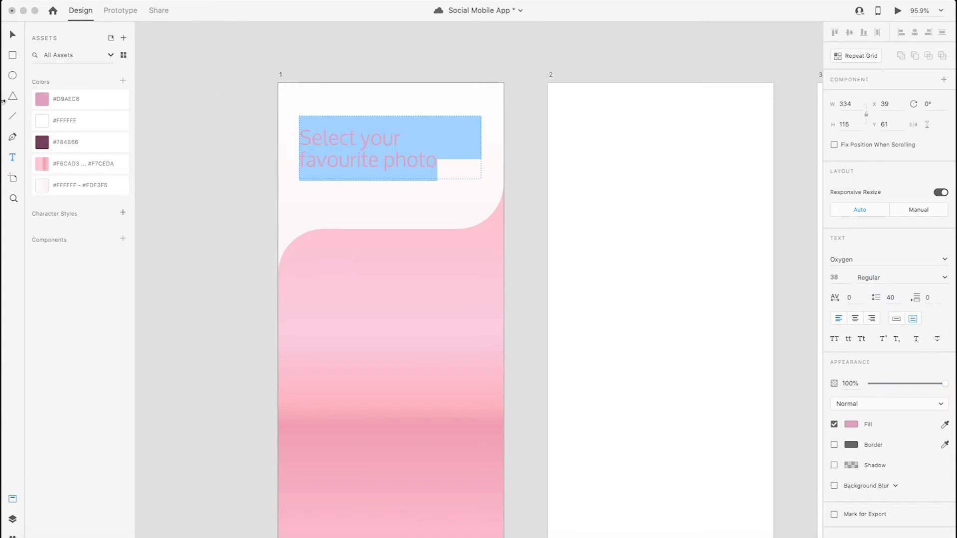
- Apply the saved #784B66 colour to the heading and lengthen its text box to fit both lines
{"action": "left_click", "coordinate": [124, 138]}
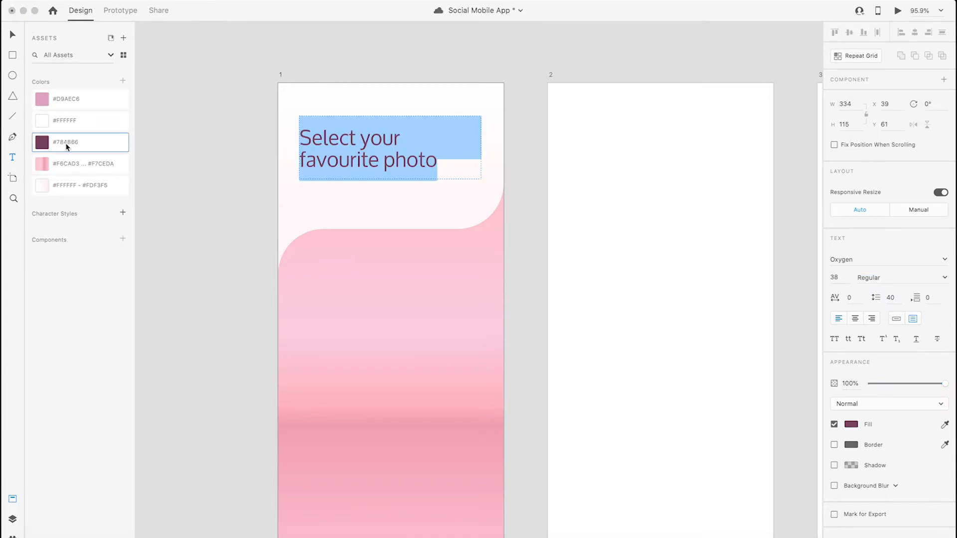
{"action": "left_click", "coordinate": [10, 32]}
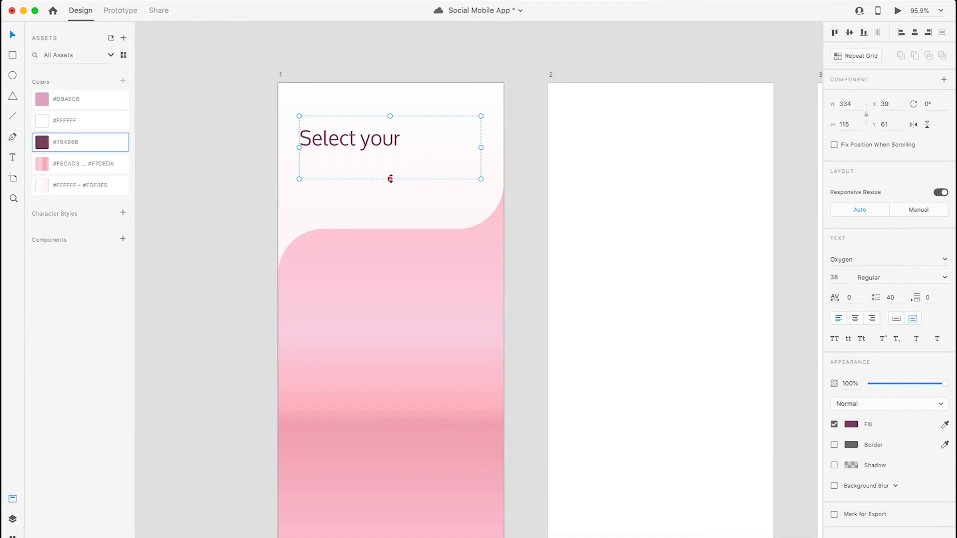
{"action": "left_click_drag", "start_coordinate": [390, 179], "coordinate": [384, 186]}
{"action": "key", "text": "Escape"}
{"action": "scroll", "coordinate": [375, 219], "scroll_direction": "down", "scroll_amount": 5}
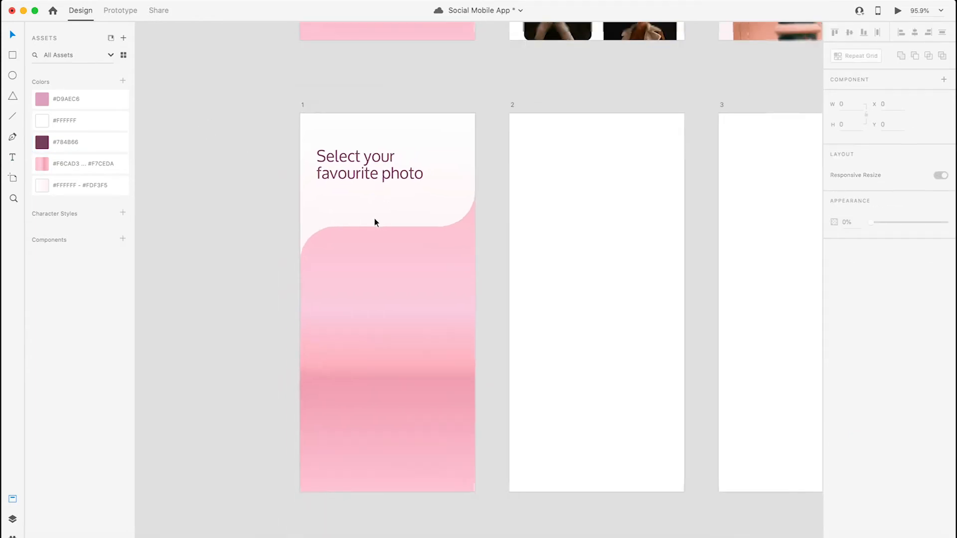
- Draw a borderless white circle of about 169 × 169 on the pasteboard beside the finished screen 3
{"action": "left_click_drag", "start_coordinate": [399, 122], "coordinate": [331, 446]}
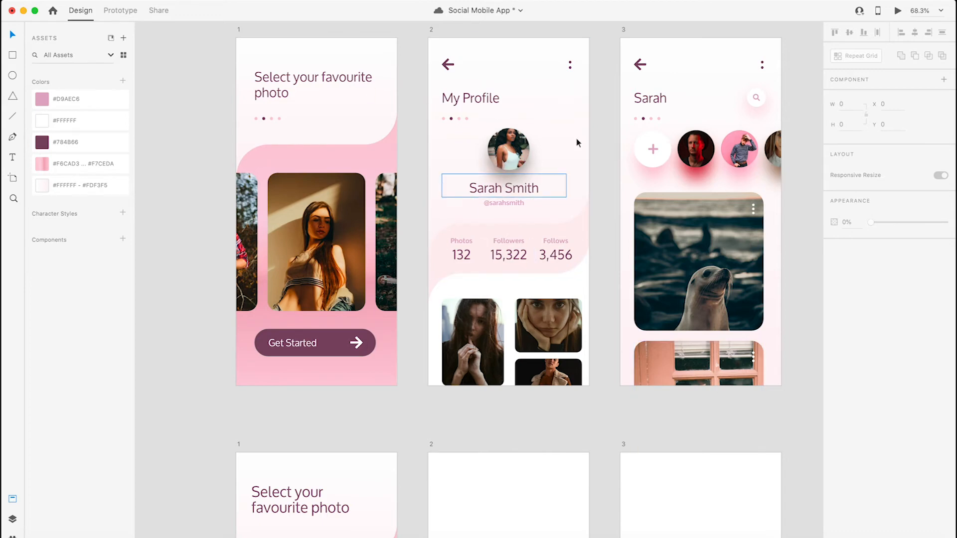
{"action": "scroll", "coordinate": [522, 171], "scroll_direction": "up", "scroll_amount": 3}
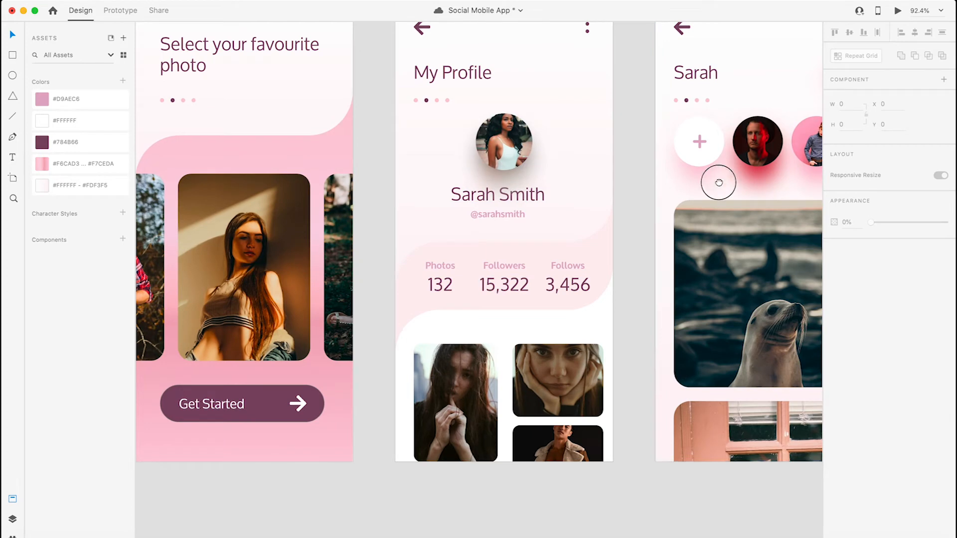
{"action": "scroll", "coordinate": [510, 180], "scroll_direction": "right", "scroll_amount": 5}
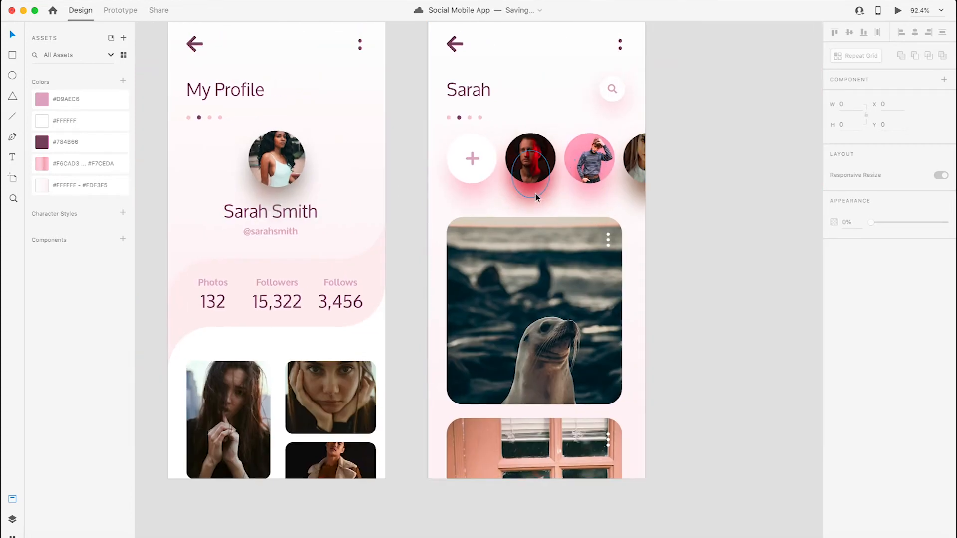
{"action": "left_click_drag", "start_coordinate": [698, 192], "coordinate": [576, 173]}
{"action": "scroll", "coordinate": [561, 178], "scroll_direction": "up", "scroll_amount": 5}
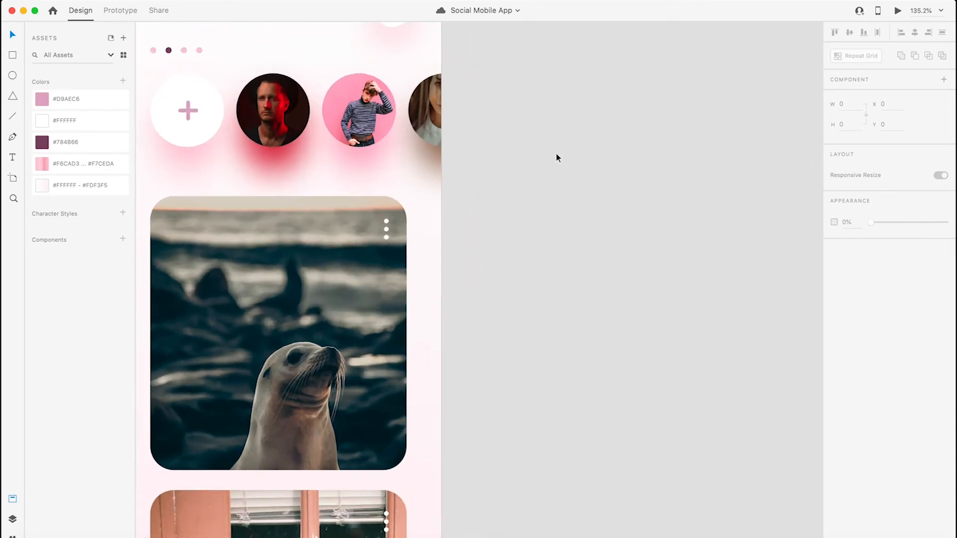
{"action": "left_click", "coordinate": [13, 76]}
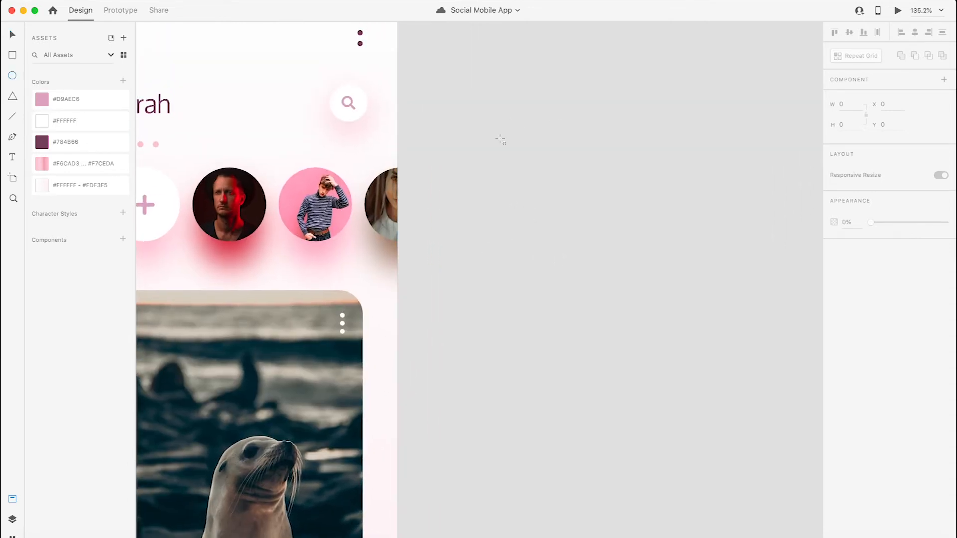
{"action": "mouse_move", "coordinate": [478, 129]}
{"action": "left_mouse_down"}
{"action": "mouse_move", "coordinate": [635, 286]}
{"action": "mouse_move", "coordinate": [584, 265]}
{"action": "mouse_move", "coordinate": [609, 294]}
{"action": "left_mouse_up"}
{"action": "left_click_drag", "start_coordinate": [547, 207], "coordinate": [581, 207]}
{"action": "left_click", "coordinate": [609, 363]}
{"action": "left_click", "coordinate": [563, 193]}
{"action": "left_click", "coordinate": [834, 283]}
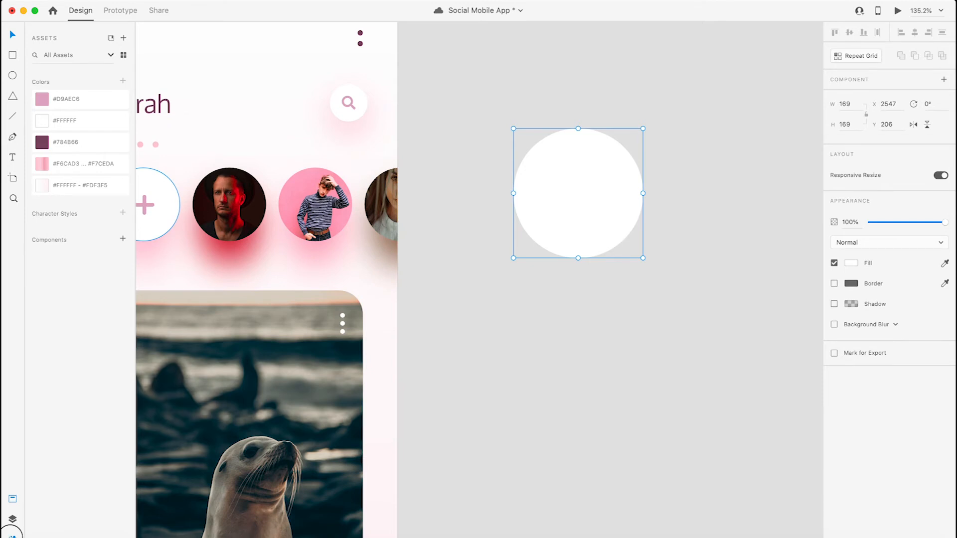
- Fill the white circle with a user image from the User Profile plugin
{"action": "left_click", "coordinate": [13, 536]}
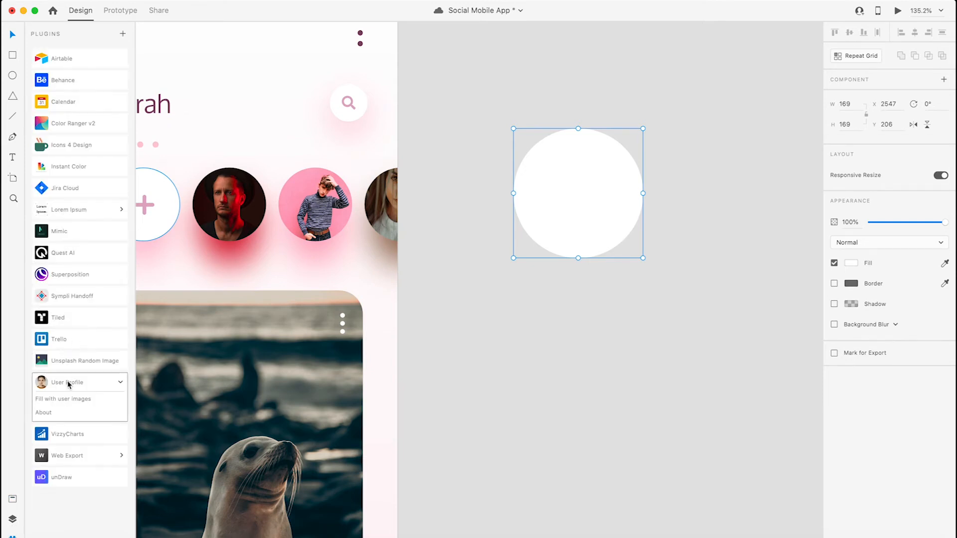
{"action": "left_click", "coordinate": [76, 394]}
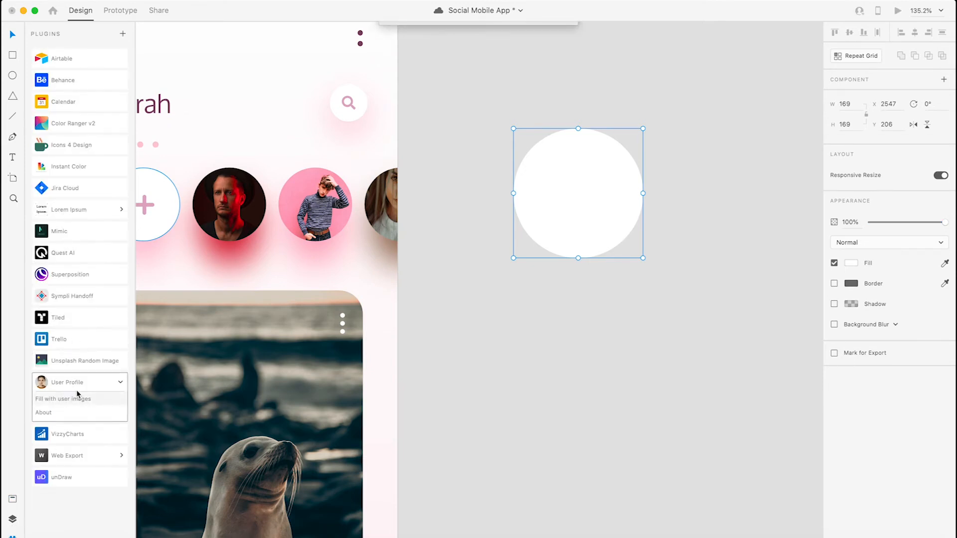
{"action": "left_click", "coordinate": [565, 99]}
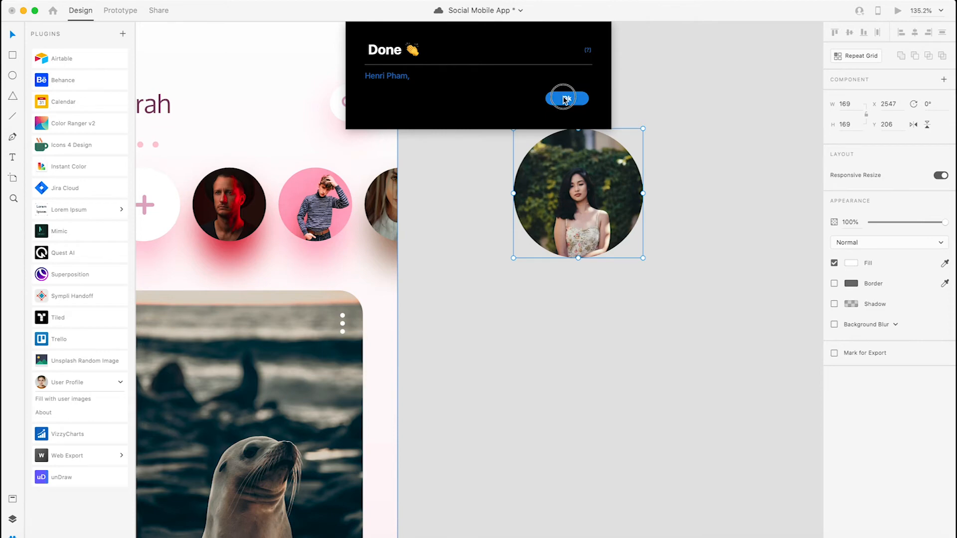
- Enlarge and reposition the photo inside the circle so the woman's head and shoulders fill it
{"action": "double_click", "coordinate": [562, 193]}
{"action": "left_click_drag", "start_coordinate": [642, 95], "coordinate": [793, 25]}
{"action": "left_click_drag", "start_coordinate": [614, 191], "coordinate": [613, 181]}
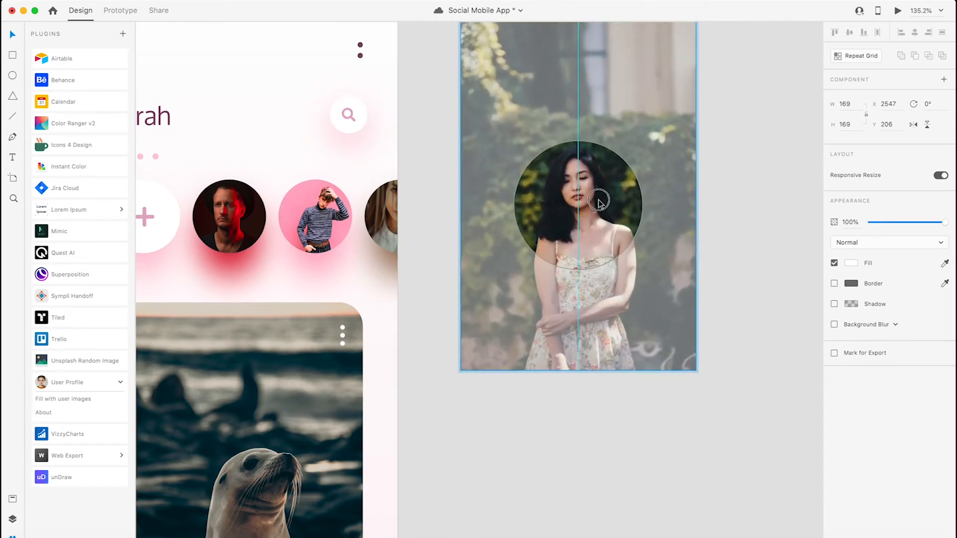
{"action": "left_click", "coordinate": [747, 264]}
- Duplicate the photo circle directly below the original, at Y 405
{"action": "scroll", "coordinate": [603, 316], "scroll_direction": "down", "scroll_amount": 3}
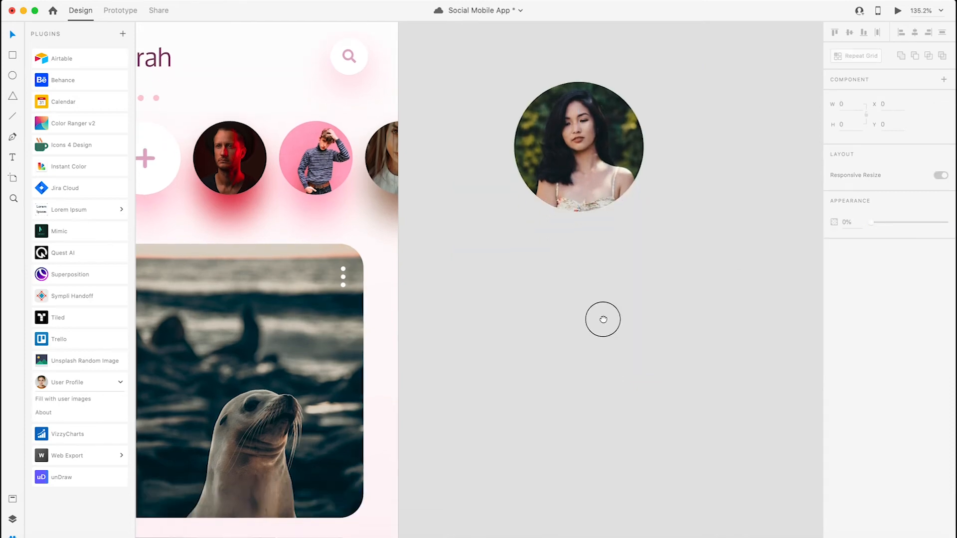
{"action": "scroll", "coordinate": [641, 336], "scroll_direction": "left", "scroll_amount": 2}
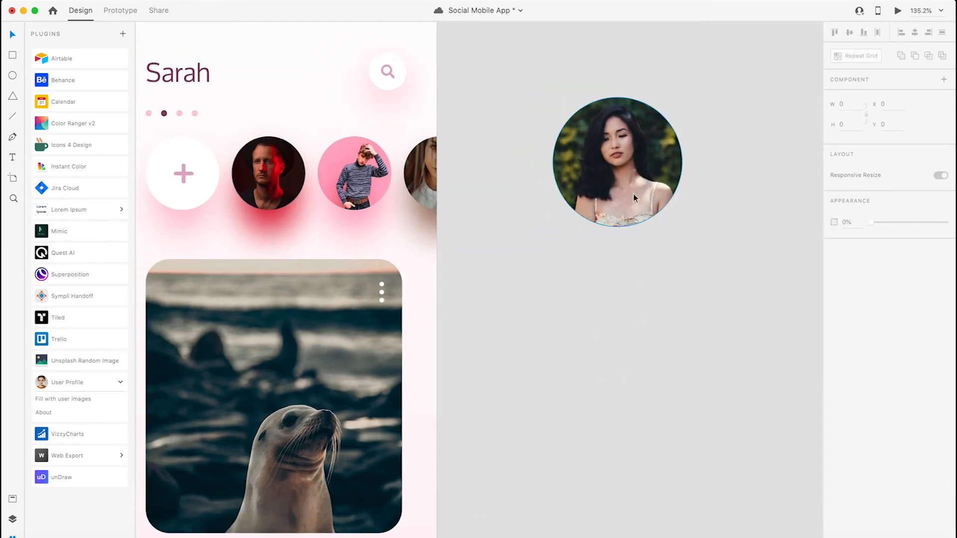
{"action": "left_click_drag", "start_coordinate": [628, 164], "coordinate": [629, 317]}
{"action": "left_click", "coordinate": [738, 272]}
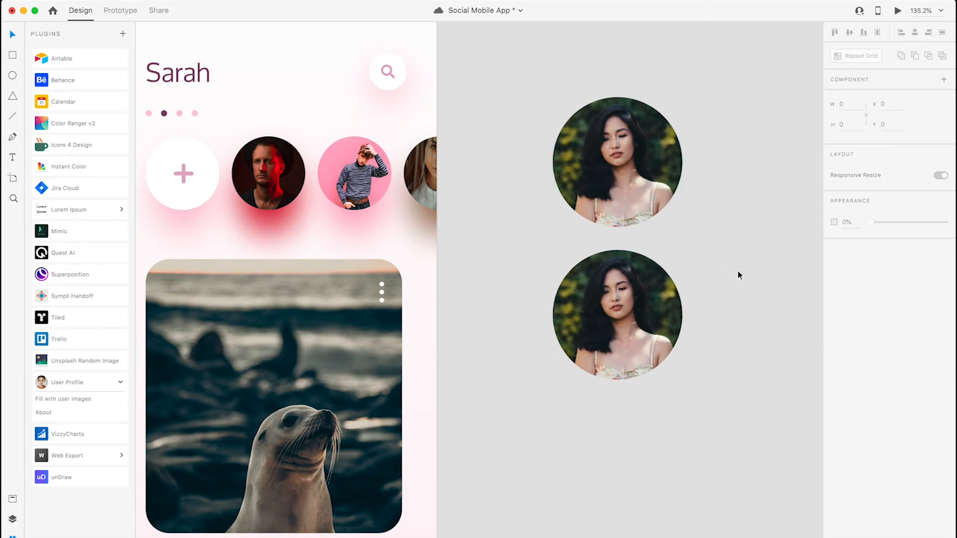
{"action": "left_click", "coordinate": [632, 320]}
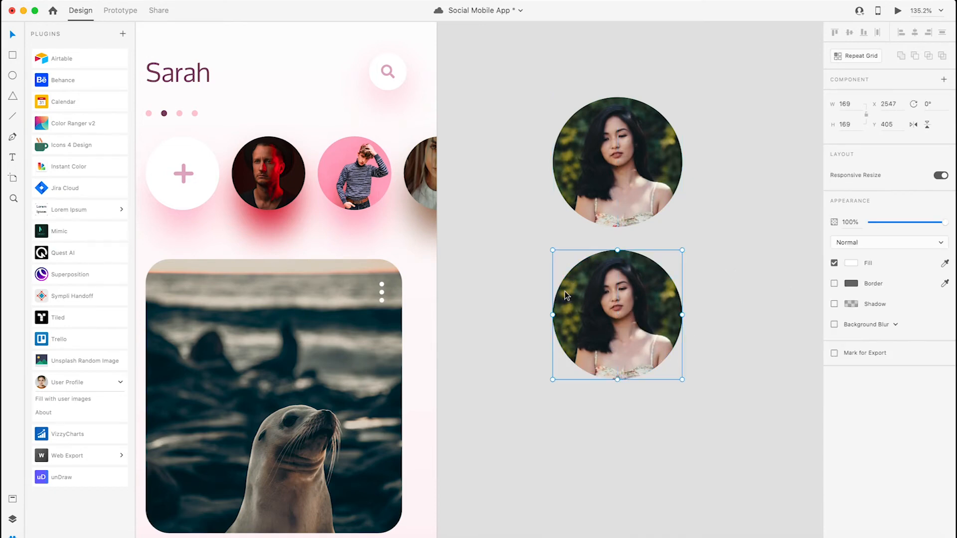
- Give the lower photo circle an Object Blur of 20
{"action": "left_click", "coordinate": [834, 324]}
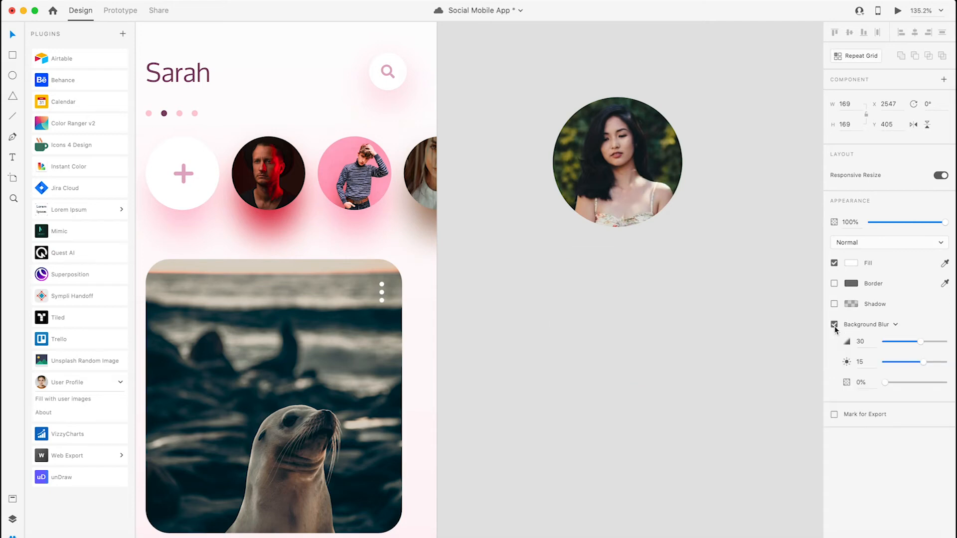
{"action": "left_click", "coordinate": [848, 325]}
{"action": "left_click", "coordinate": [851, 334]}
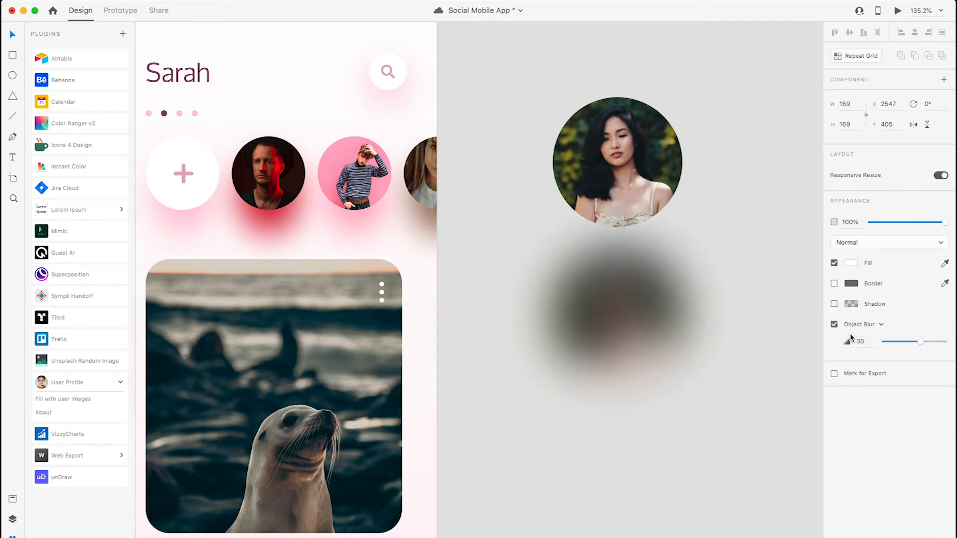
{"action": "left_click_drag", "start_coordinate": [920, 345], "coordinate": [906, 343]}
- Shrink the blurred copy to about 123 × 123 and place it behind the original circle's lower edge as a shadow
{"action": "left_click_drag", "start_coordinate": [682, 249], "coordinate": [662, 264]}
{"action": "left_click_drag", "start_coordinate": [609, 320], "coordinate": [619, 229]}
{"action": "key", "text": "super+shift+bracketleft"}
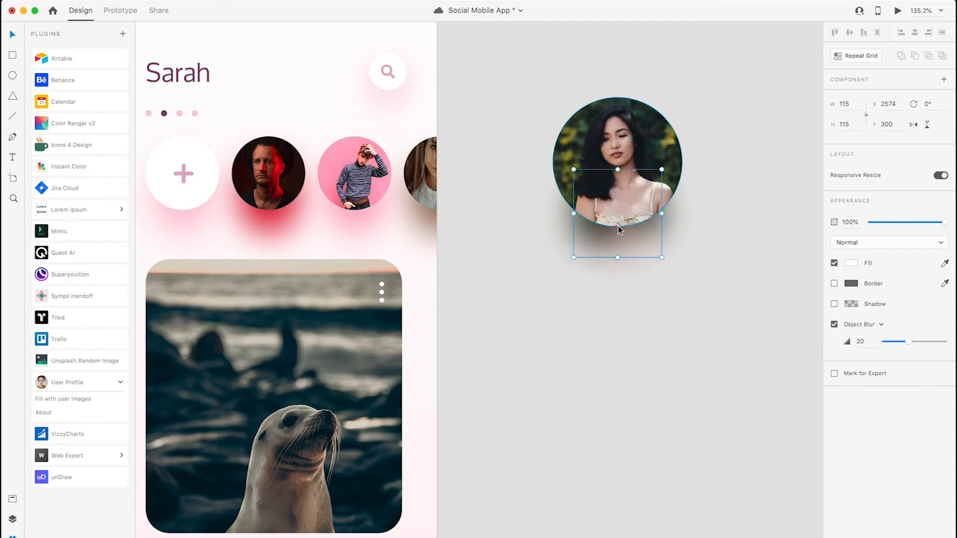
{"action": "left_click_drag", "start_coordinate": [662, 169], "coordinate": [665, 167]}
{"action": "left_click", "coordinate": [684, 230]}
{"action": "left_click", "coordinate": [635, 239]}
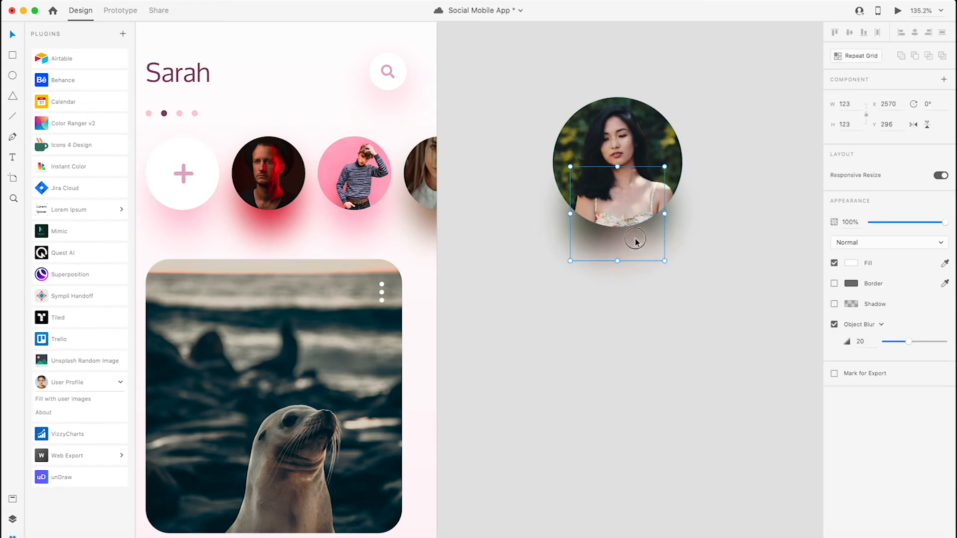
{"action": "left_click", "coordinate": [648, 278]}
- Move the photo circle and its blurred shadow onto the pink area of the new artboard 1
{"action": "scroll", "coordinate": [697, 329], "scroll_direction": "up", "scroll_amount": 3}
{"action": "scroll", "coordinate": [697, 329], "scroll_direction": "left", "scroll_amount": 3}
{"action": "left_click_drag", "start_coordinate": [760, 351], "coordinate": [312, 513]}
{"action": "scroll", "coordinate": [753, 92], "scroll_direction": "down", "scroll_amount": 2}
{"action": "scroll", "coordinate": [753, 91], "scroll_direction": "down", "scroll_amount": 5}
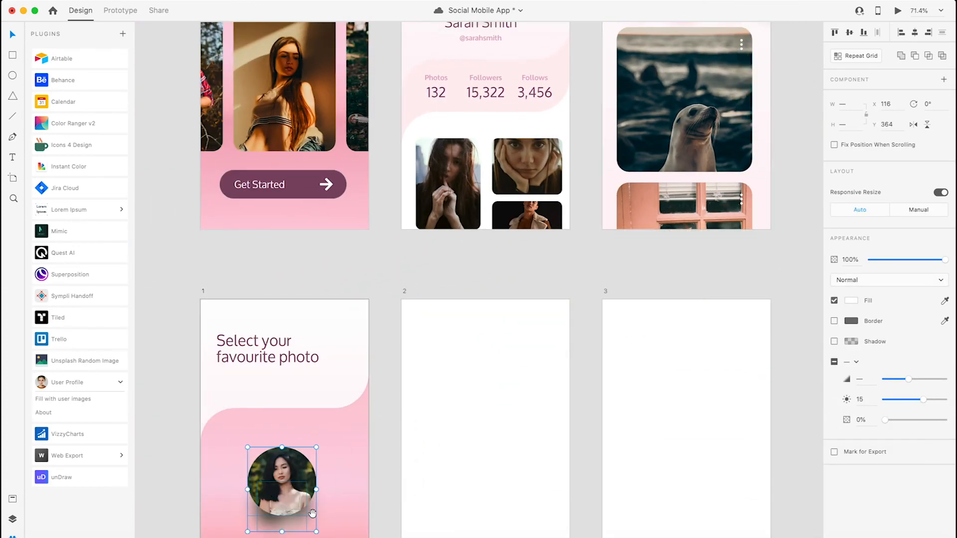
{"action": "scroll", "coordinate": [349, 309], "scroll_direction": "down", "scroll_amount": 5}
{"action": "scroll", "coordinate": [361, 282], "scroll_direction": "up", "scroll_amount": 2}
{"action": "left_click", "coordinate": [260, 275]}
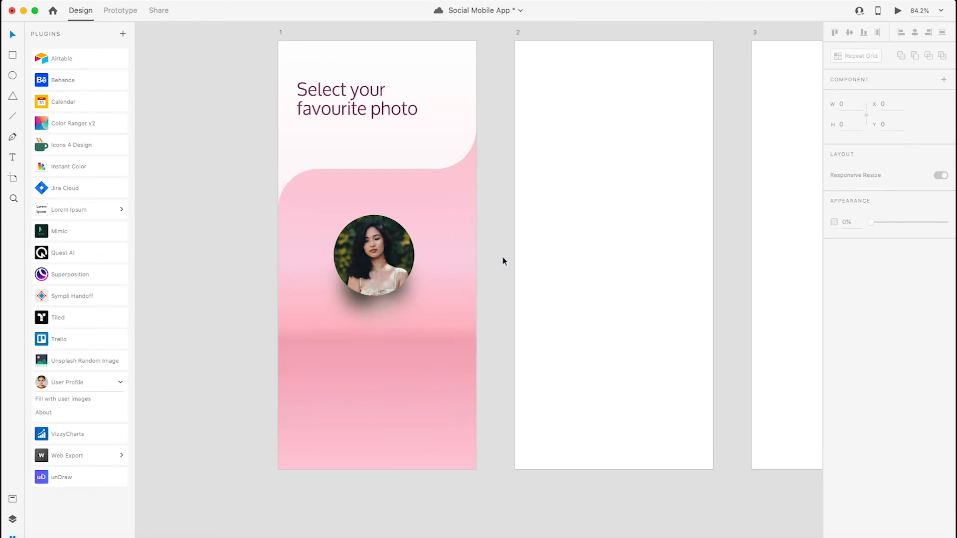
- Delete the pink blurred shadow beneath the striped-jumper avatar on the finished screen 3
{"action": "left_click_drag", "start_coordinate": [517, 231], "coordinate": [439, 434]}
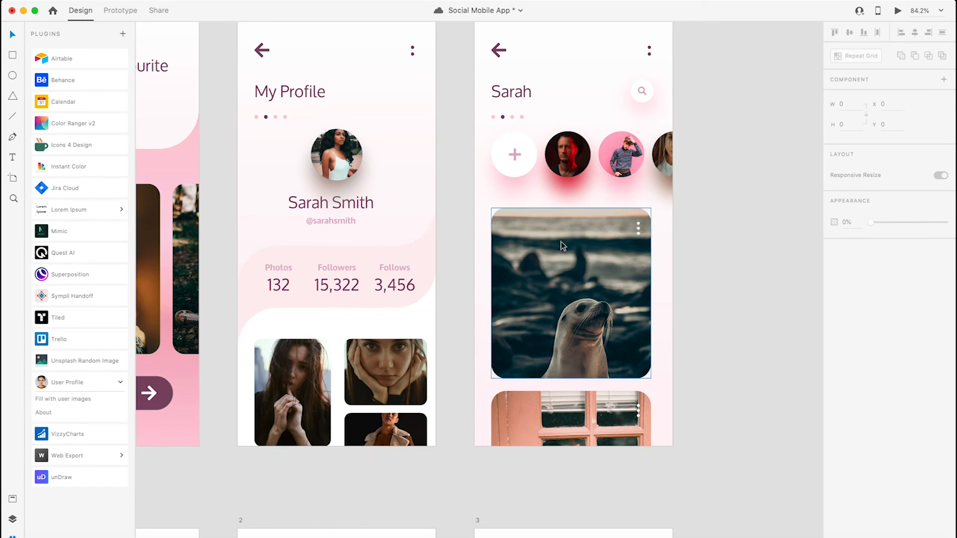
{"action": "scroll", "coordinate": [549, 169], "scroll_direction": "up", "scroll_amount": 5}
{"action": "scroll", "coordinate": [531, 173], "scroll_direction": "down", "scroll_amount": 3}
{"action": "scroll", "coordinate": [532, 173], "scroll_direction": "up", "scroll_amount": 3}
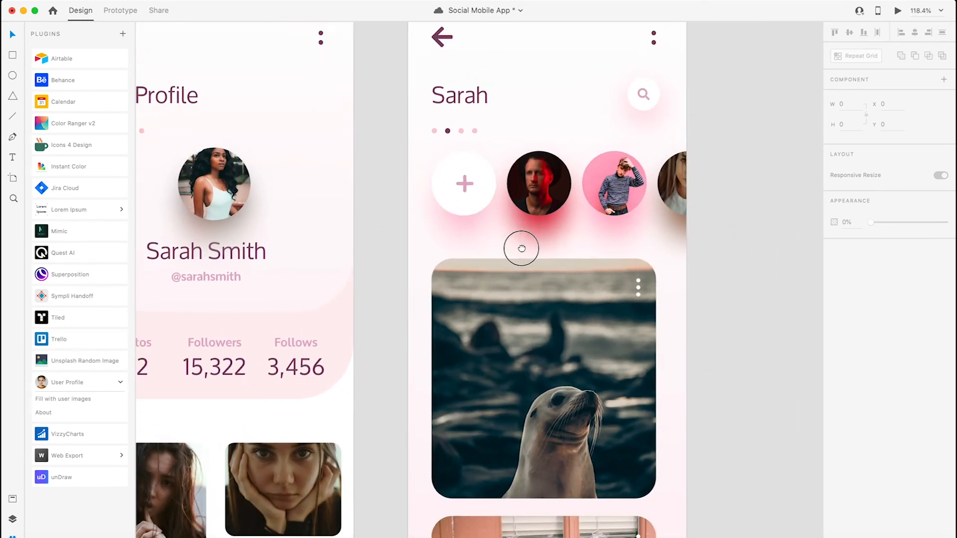
{"action": "left_click", "coordinate": [603, 150]}
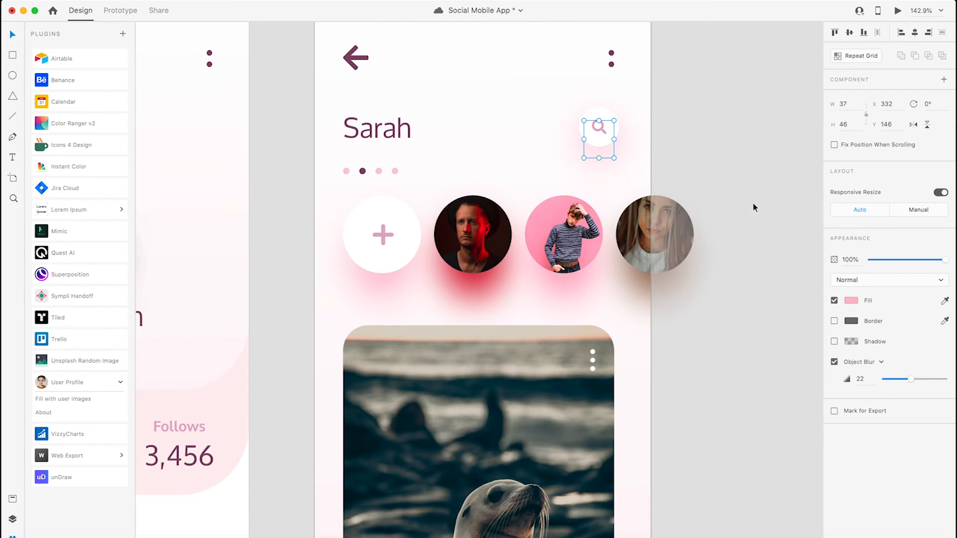
{"action": "left_click", "coordinate": [556, 237]}
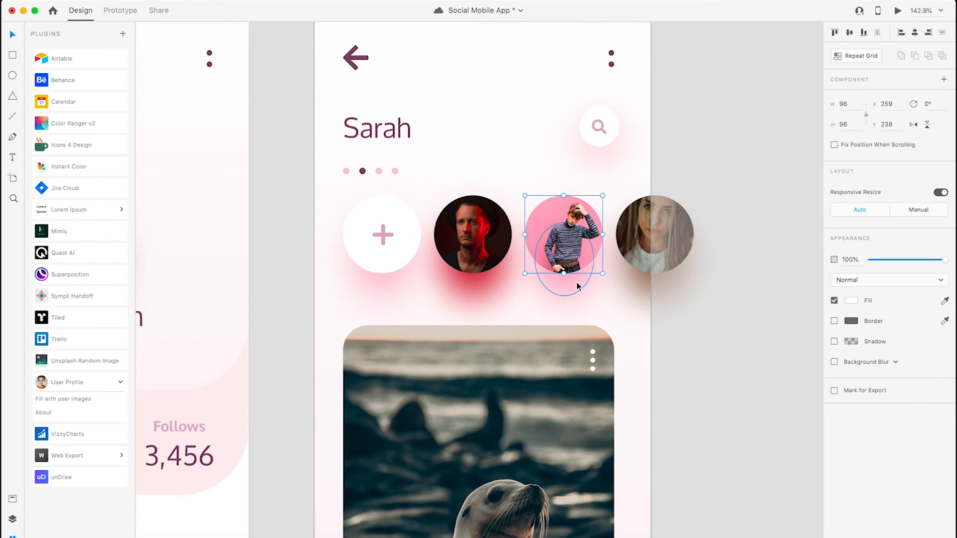
{"action": "left_click", "coordinate": [572, 294]}
{"action": "scroll", "coordinate": [572, 293], "scroll_direction": "left", "scroll_amount": 1}
{"action": "key", "text": "Delete"}
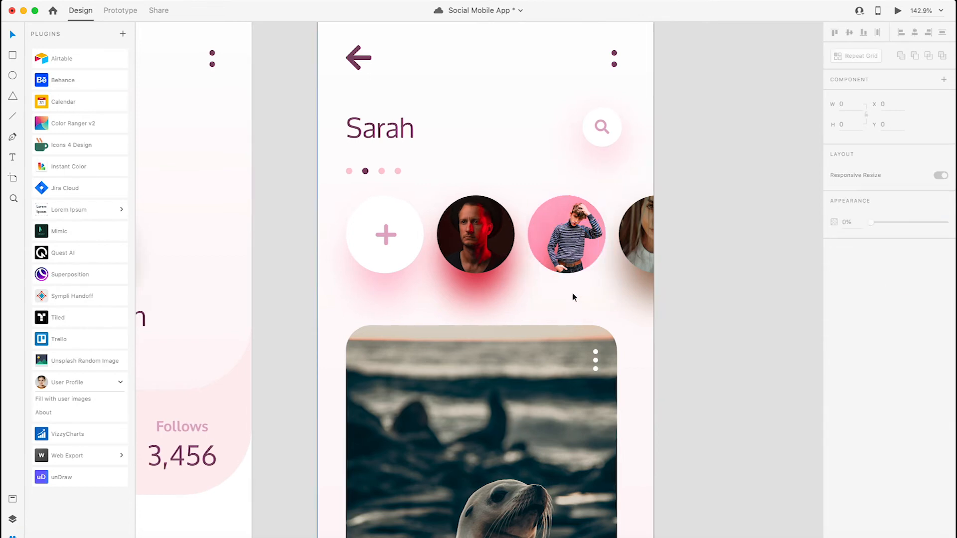
- Duplicate the striped-jumper avatar slightly lower, at Y 280, and give the copy an Object Blur of 14
{"action": "left_click", "coordinate": [573, 255]}
{"action": "left_click_drag", "start_coordinate": [573, 255], "coordinate": [573, 273]}
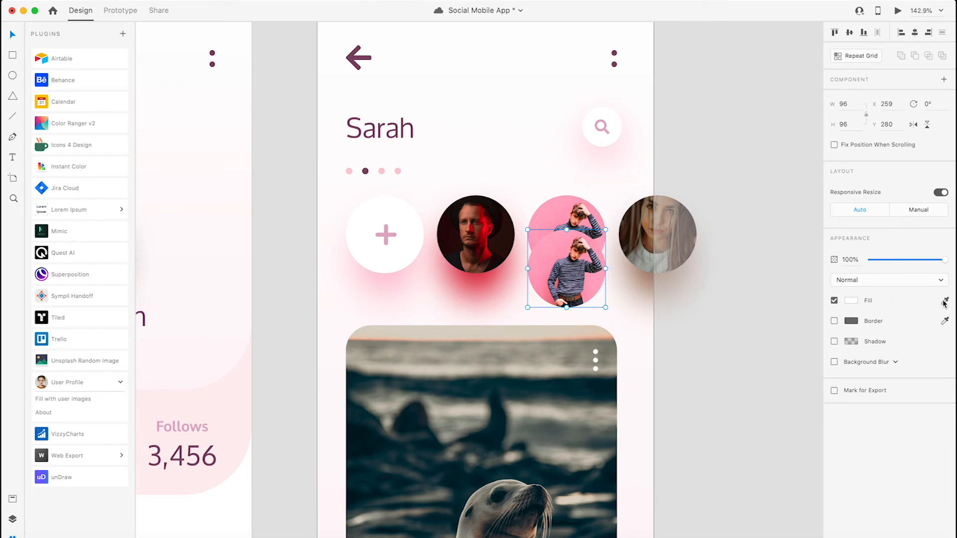
{"action": "left_click", "coordinate": [867, 363]}
{"action": "left_click", "coordinate": [860, 368]}
{"action": "left_click", "coordinate": [861, 363]}
{"action": "left_click", "coordinate": [859, 371]}
{"action": "mouse_move", "coordinate": [896, 382]}
{"action": "left_mouse_down"}
{"action": "mouse_move", "coordinate": [888, 381]}
{"action": "mouse_move", "coordinate": [902, 380]}
{"action": "left_mouse_up"}
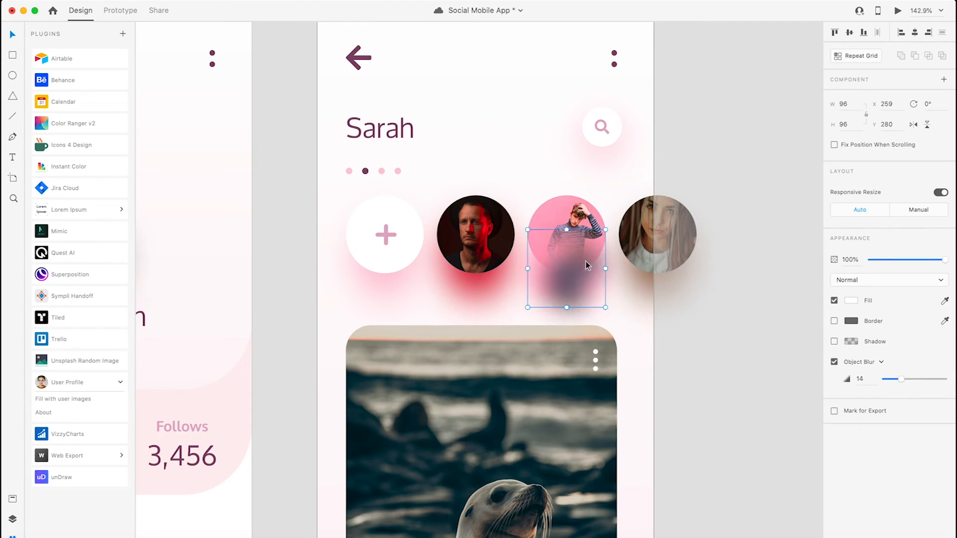
- Shrink the blurred avatar copy to 72 × 72 and place it behind the striped-jumper avatar at about X 271, Y 281
{"action": "left_click_drag", "start_coordinate": [606, 230], "coordinate": [596, 240]}
{"action": "left_click_drag", "start_coordinate": [570, 288], "coordinate": [571, 283]}
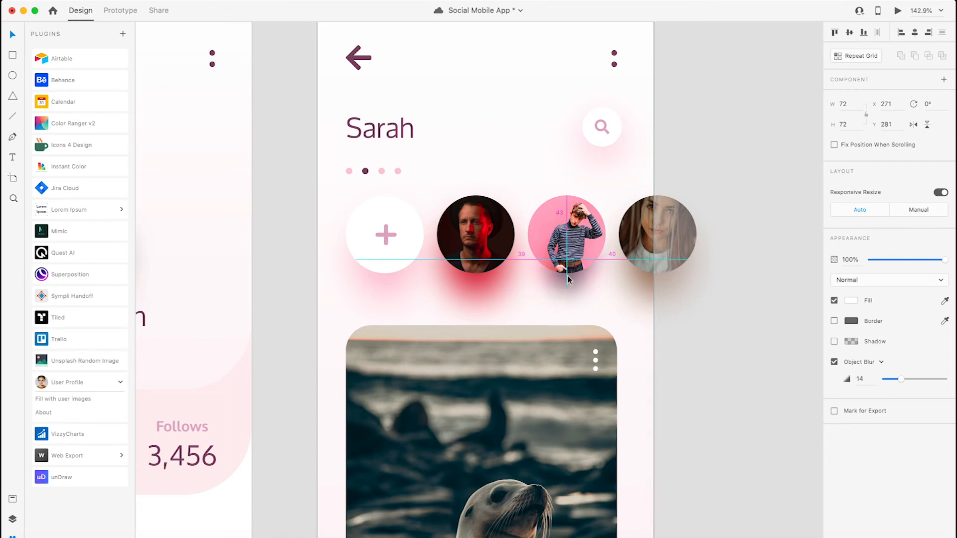
- Examine the blurred colour shadows beneath the red-lit man's and the long-haired woman's avatars on finished screen 3
{"action": "left_click", "coordinate": [491, 315]}
{"action": "left_click", "coordinate": [481, 294]}
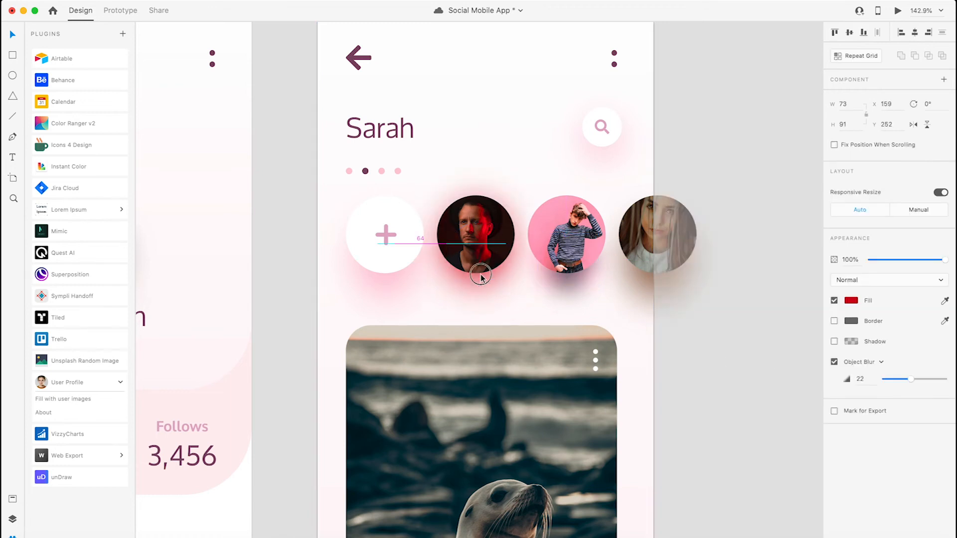
{"action": "left_click", "coordinate": [639, 284]}
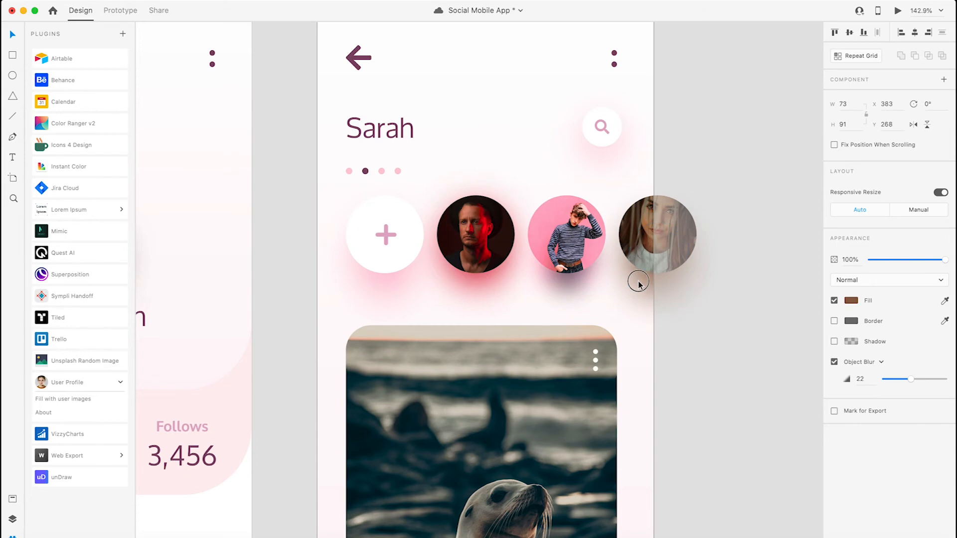
{"action": "left_click", "coordinate": [708, 360]}
{"action": "scroll", "coordinate": [534, 280], "scroll_direction": "down", "scroll_amount": 3}
{"action": "scroll", "coordinate": [538, 279], "scroll_direction": "down", "scroll_amount": 5}
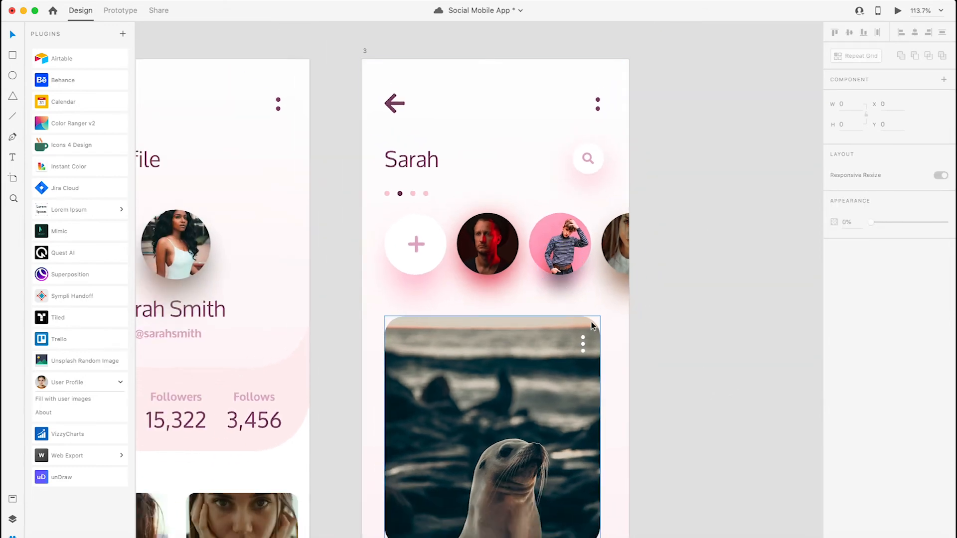
{"action": "scroll", "coordinate": [573, 204], "scroll_direction": "down", "scroll_amount": 5}
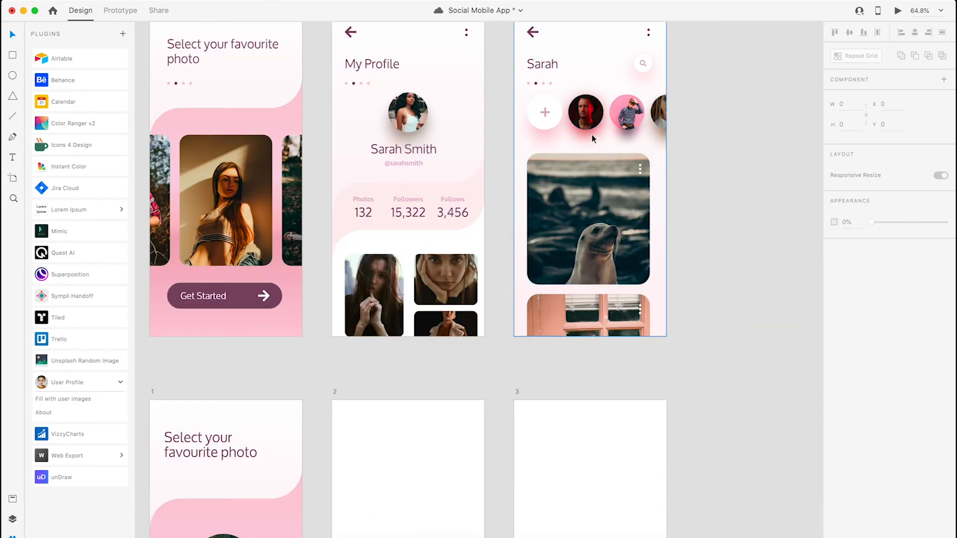
- Delete the photo circle and its blurred shadow from the pink area of the new artboard 1
{"action": "left_click_drag", "start_coordinate": [427, 443], "coordinate": [563, 284]}
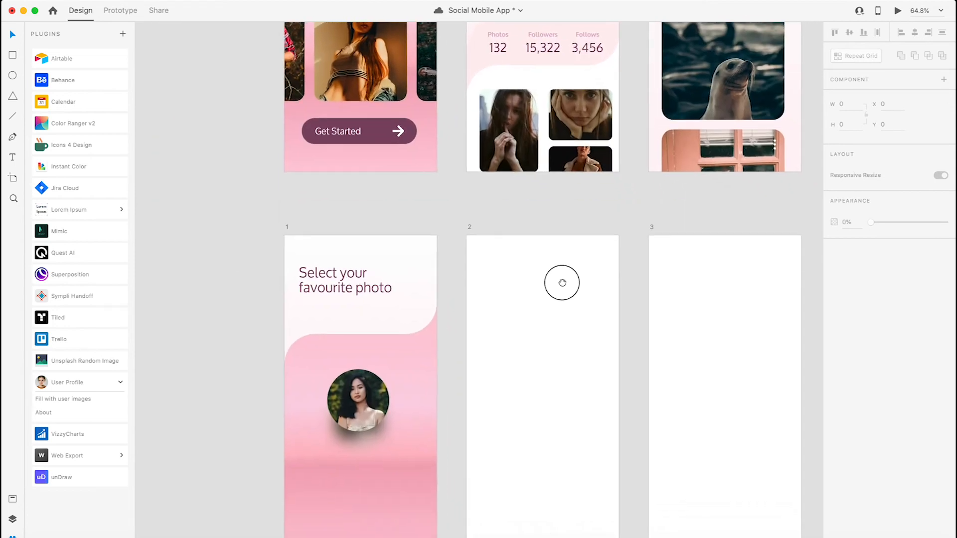
{"action": "left_click", "coordinate": [357, 432]}
{"action": "key", "text": "Delete"}
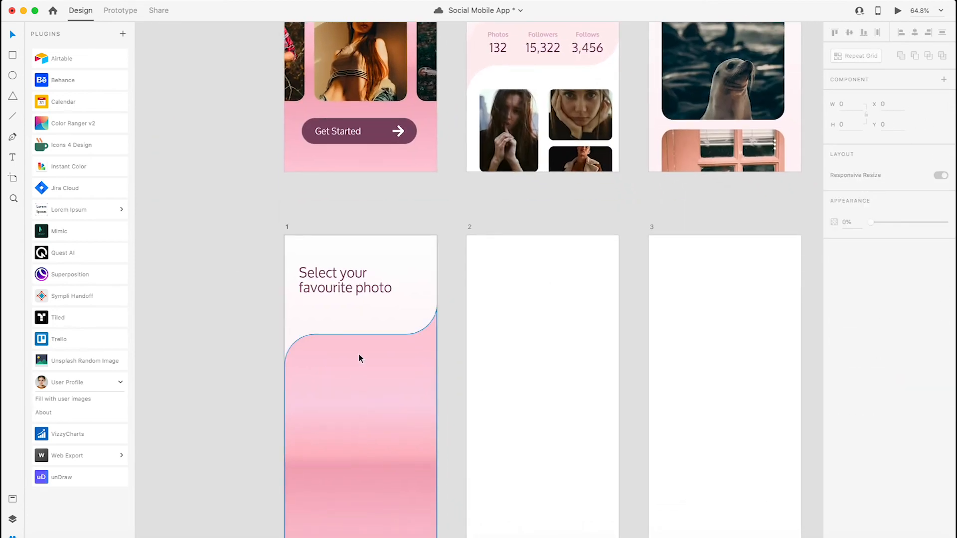
- Draw a borderless white card about 287 × 420 with corner radius 32, centred on the pink area of the new artboard 1
{"action": "left_click_drag", "start_coordinate": [469, 216], "coordinate": [455, 441]}
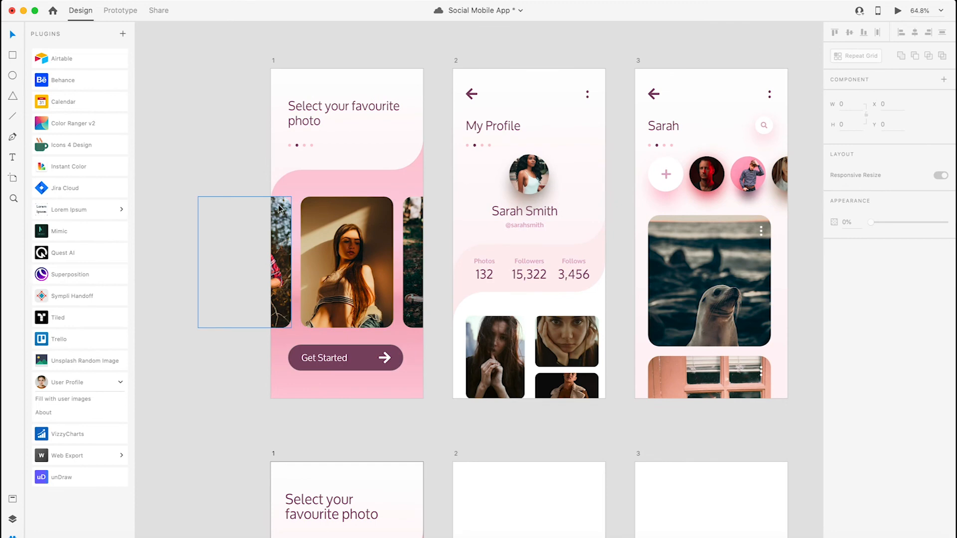
{"action": "scroll", "coordinate": [349, 292], "scroll_direction": "down", "scroll_amount": 10}
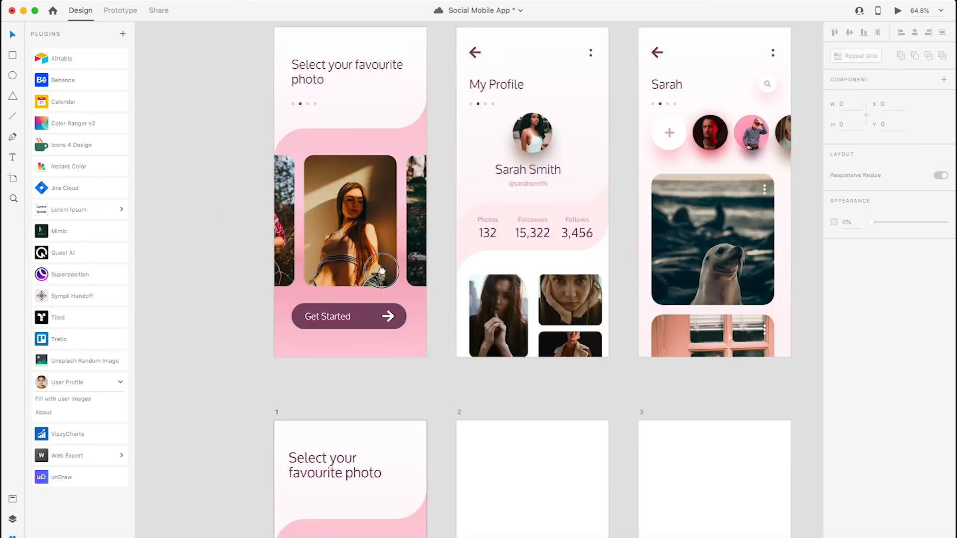
{"action": "left_click", "coordinate": [13, 56]}
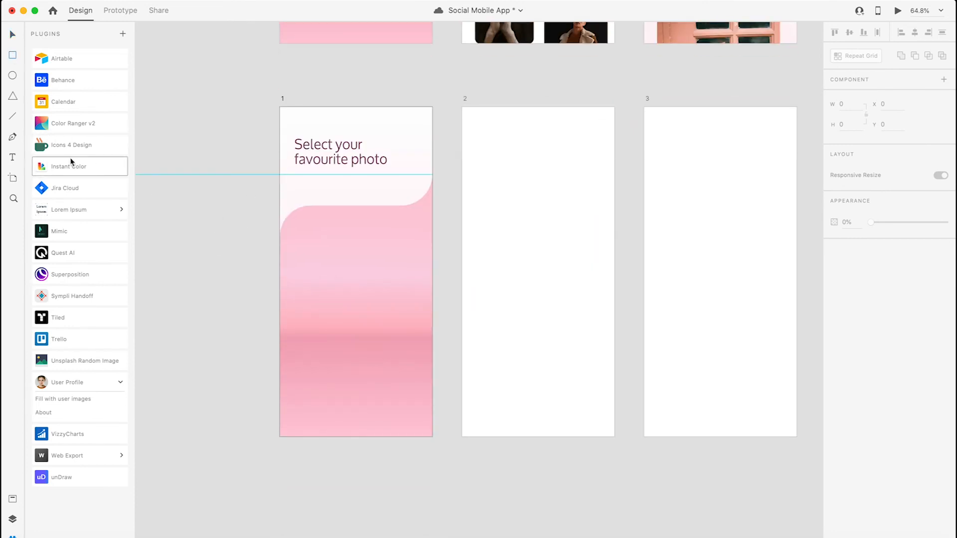
{"action": "left_click_drag", "start_coordinate": [302, 231], "coordinate": [395, 374]}
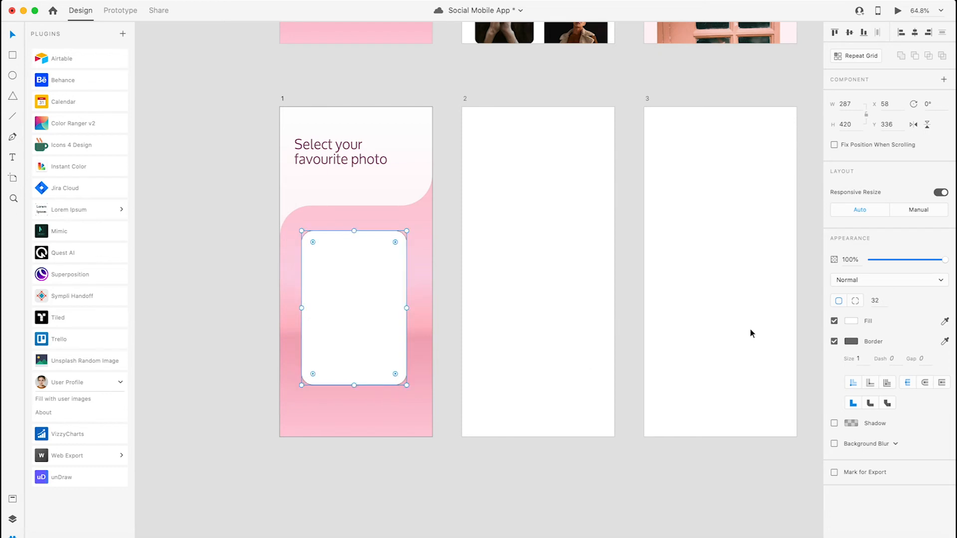
{"action": "left_click", "coordinate": [834, 342]}
{"action": "left_click", "coordinate": [376, 297]}
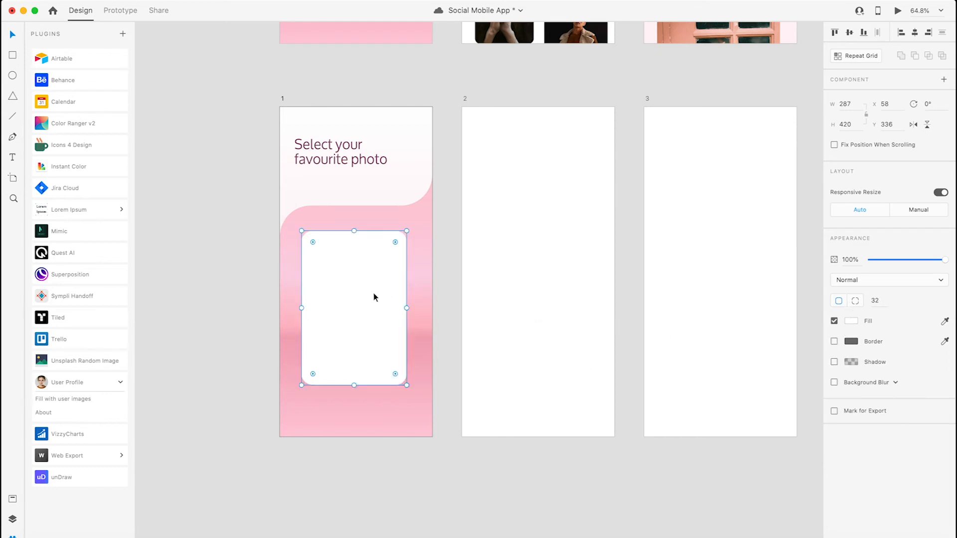
- Duplicate the white card to both sides at equal gaps, the left copy at X -257, and select all three cards
{"action": "left_click_drag", "start_coordinate": [334, 281], "coordinate": [190, 293]}
{"action": "left_click", "coordinate": [423, 285]}
{"action": "left_click", "coordinate": [352, 276], "text": "shift"}
{"action": "left_click", "coordinate": [421, 271], "text": "shift"}
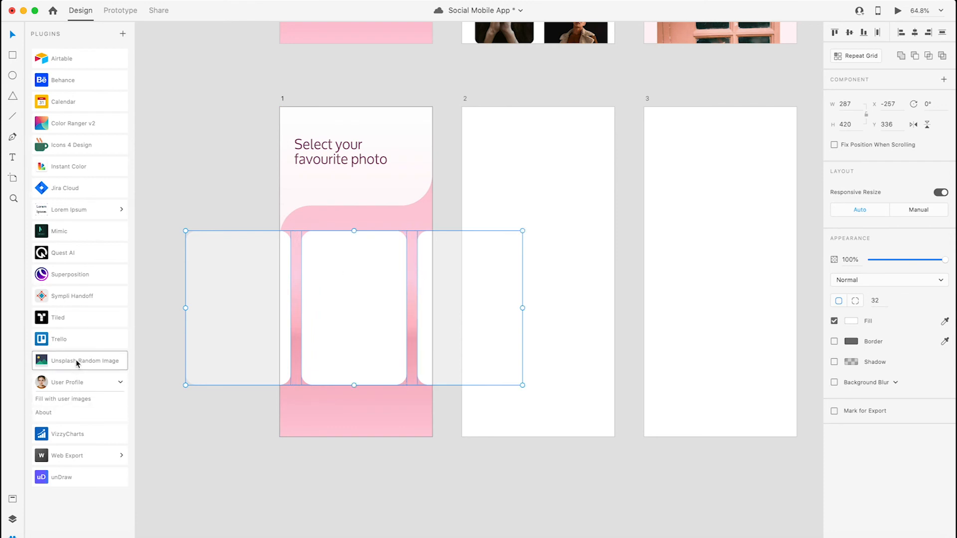
- Fill the three cards with user images from the User Profile plugin, repeating the fill for a different photo set
{"action": "left_click", "coordinate": [65, 399]}
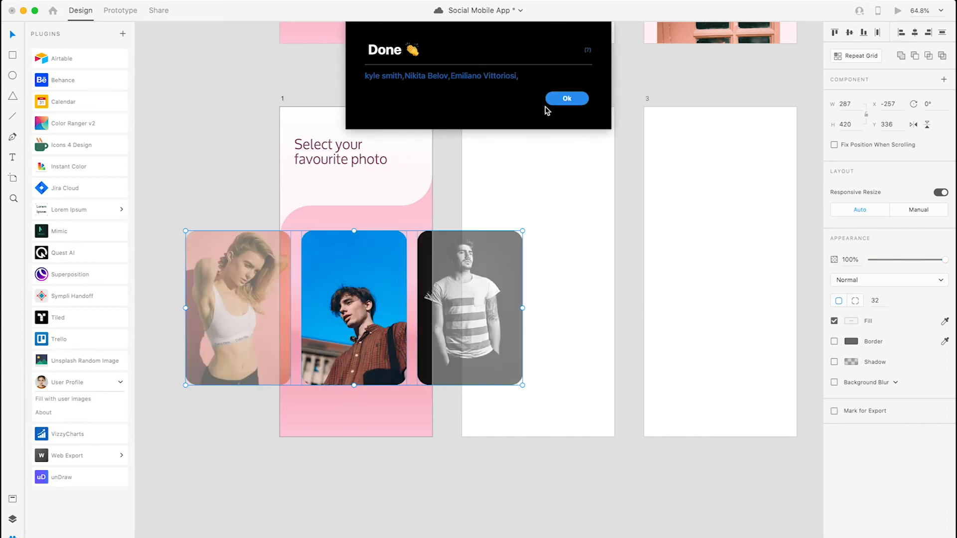
{"action": "left_click", "coordinate": [560, 101]}
{"action": "left_click", "coordinate": [78, 400]}
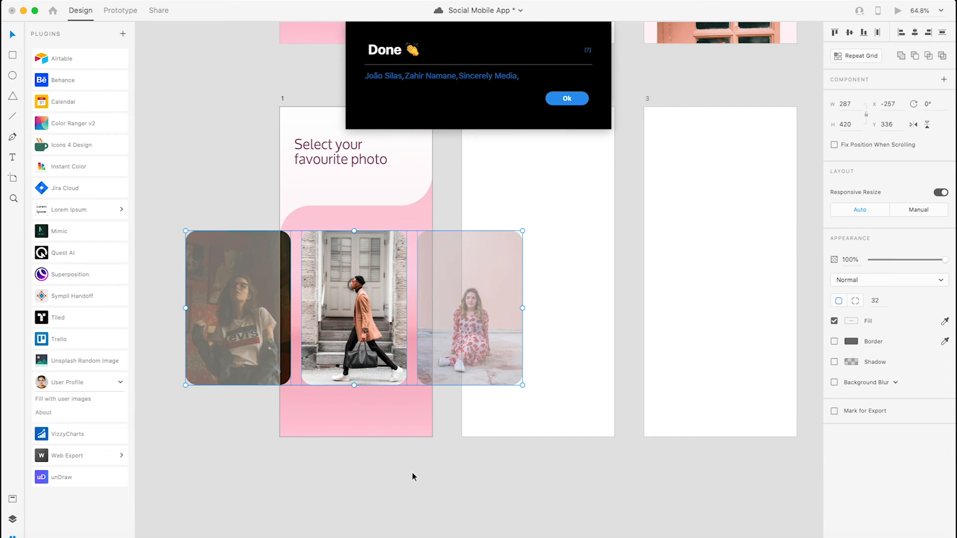
{"action": "left_click", "coordinate": [567, 99]}
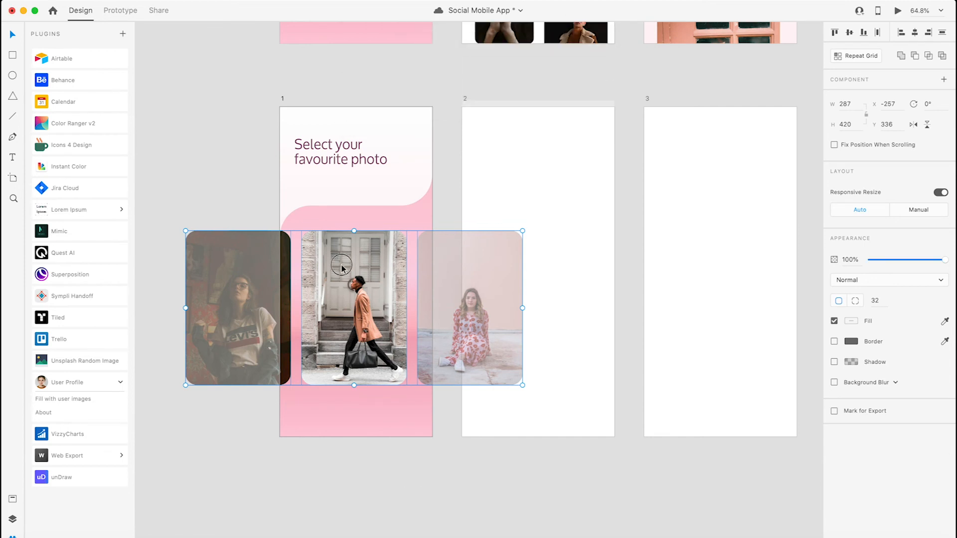
- Enlarge and reposition the walking man's photo inside the middle card so that he fills the frame
{"action": "double_click", "coordinate": [342, 265]}
{"action": "left_click_drag", "start_coordinate": [411, 231], "coordinate": [444, 188]}
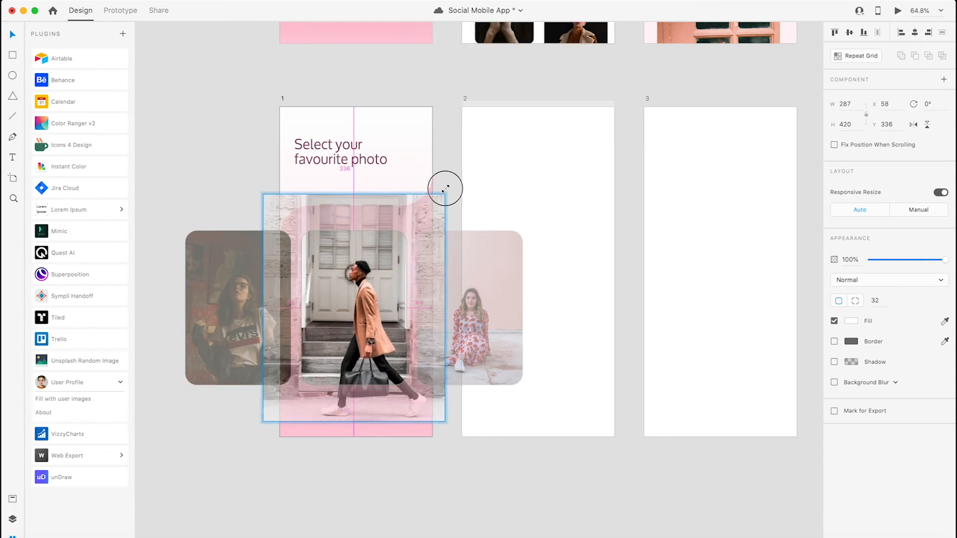
{"action": "left_click_drag", "start_coordinate": [344, 322], "coordinate": [330, 301]}
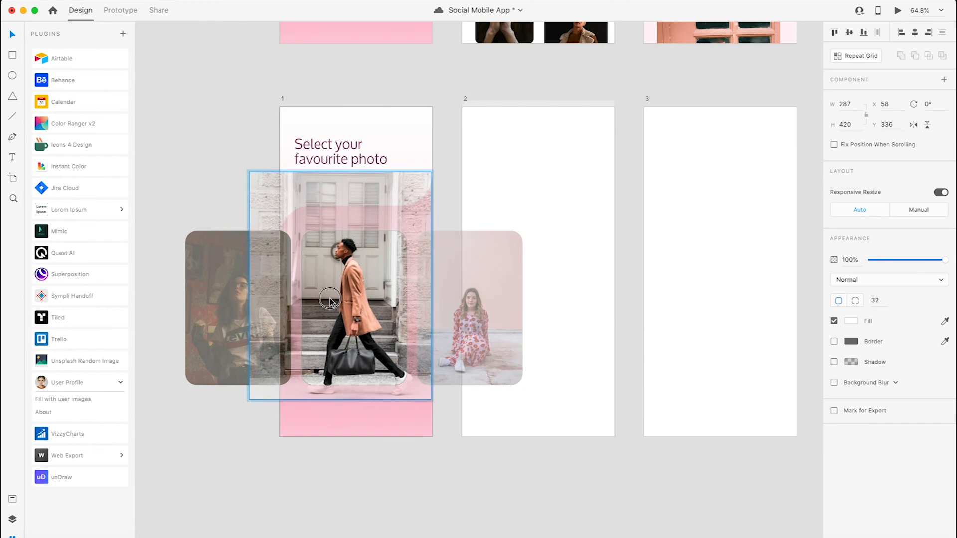
{"action": "left_click_drag", "start_coordinate": [431, 173], "coordinate": [425, 186]}
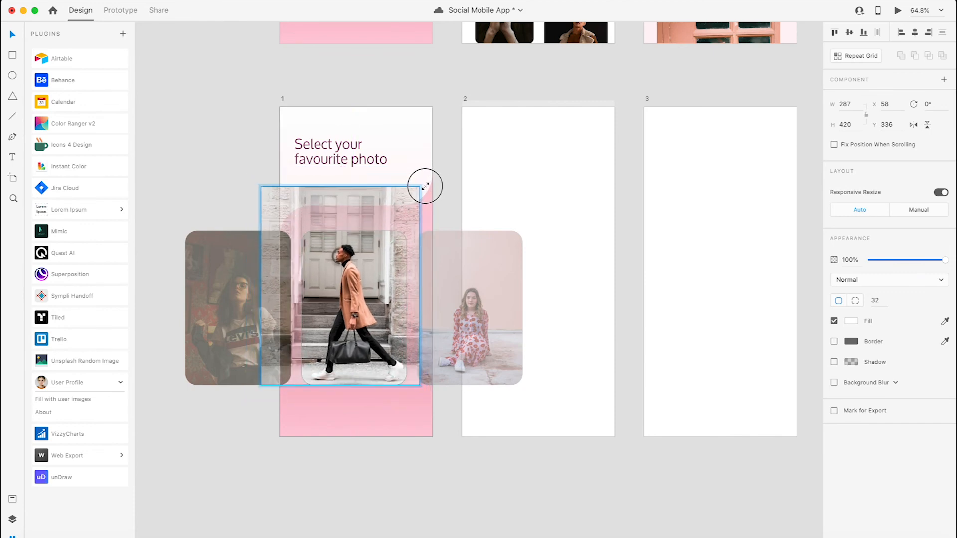
{"action": "left_click", "coordinate": [405, 463]}
- Duplicate the middle photo card straight down to Y 416 and shrink the copy about its centre to 267 × 390
{"action": "left_click_drag", "start_coordinate": [434, 464], "coordinate": [372, 515]}
{"action": "left_click_drag", "start_coordinate": [301, 377], "coordinate": [299, 412]}
{"action": "scroll", "coordinate": [309, 501], "scroll_direction": "up", "scroll_amount": 3}
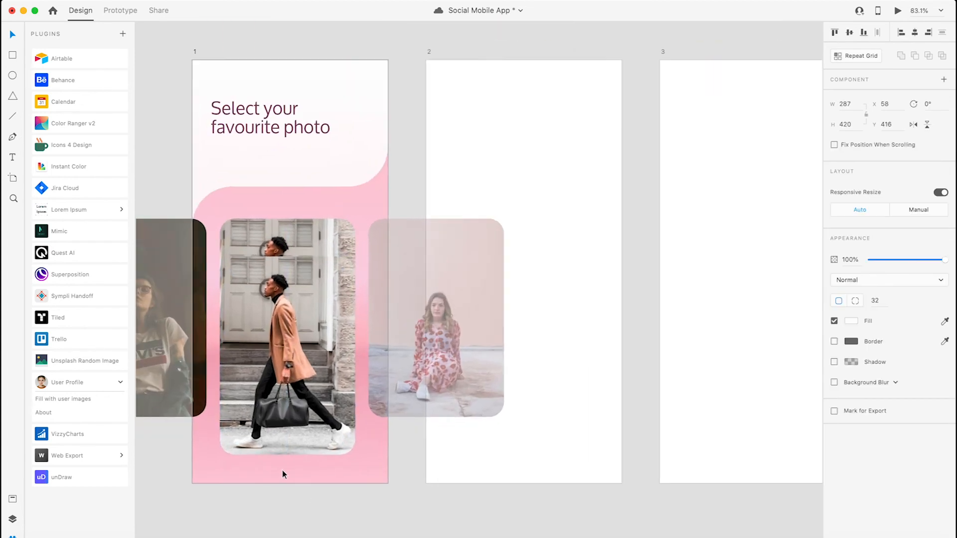
{"action": "scroll", "coordinate": [282, 470], "scroll_direction": "up", "scroll_amount": 3}
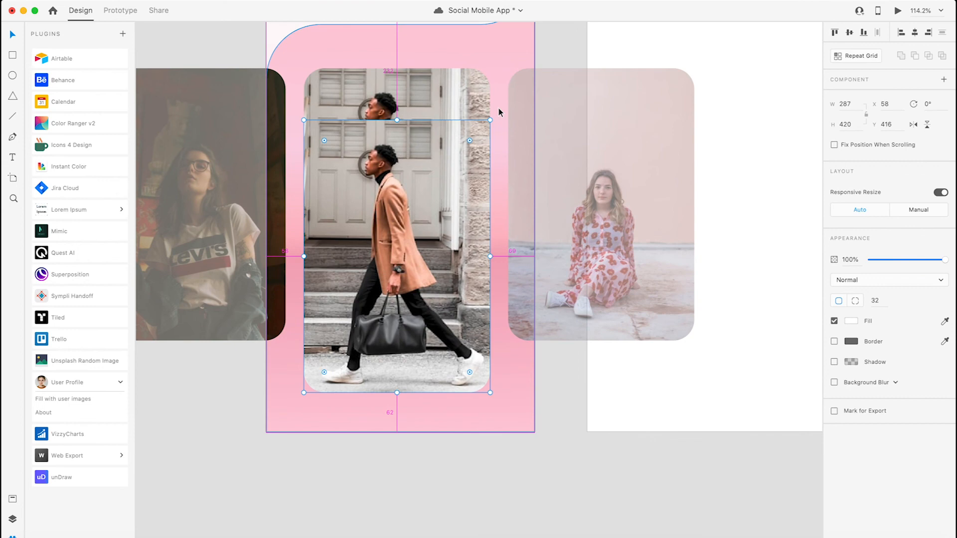
{"action": "left_click_drag", "start_coordinate": [490, 120], "coordinate": [484, 129]}
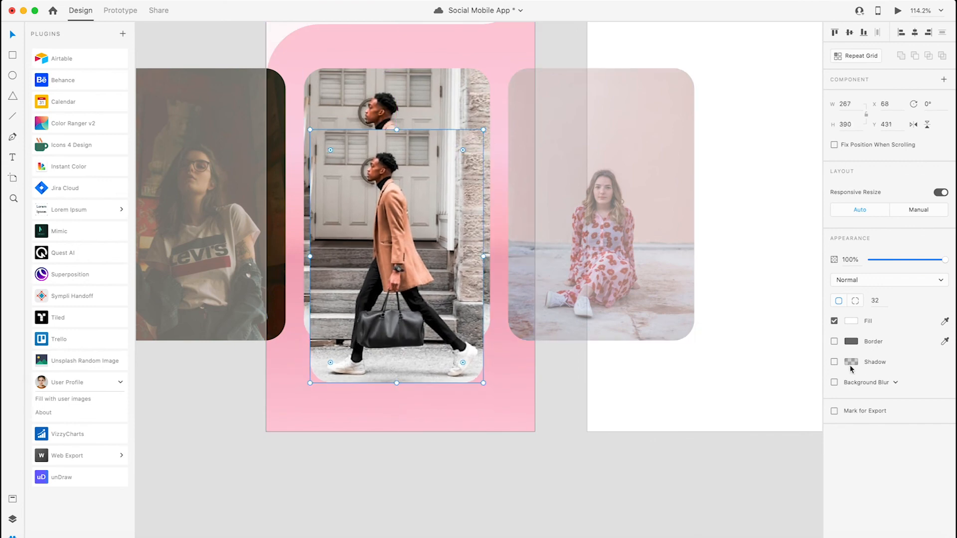
- Give the smaller card copy an Object Blur of 14 and place it behind the middle photo card
{"action": "left_click", "coordinate": [834, 382]}
{"action": "left_click", "coordinate": [868, 383]}
{"action": "left_click", "coordinate": [858, 394]}
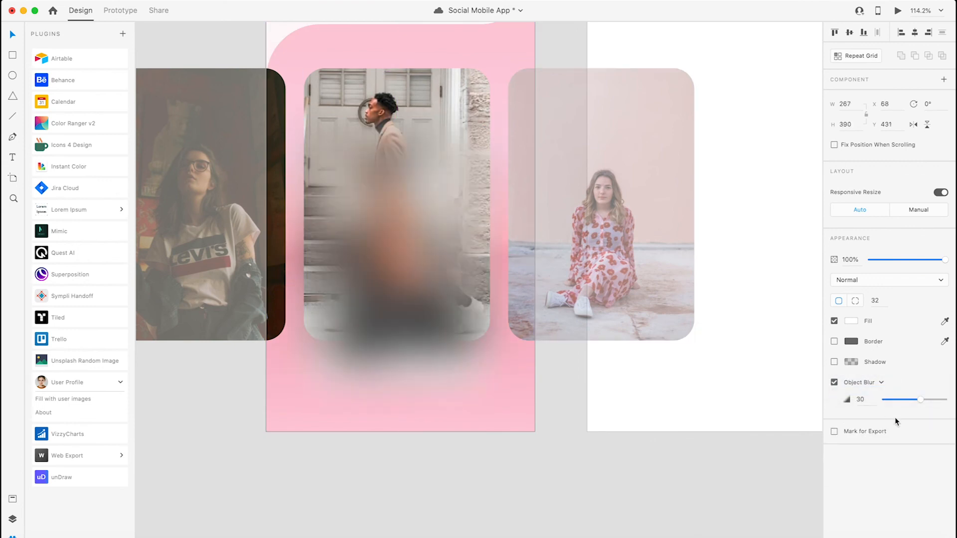
{"action": "left_click_drag", "start_coordinate": [919, 399], "coordinate": [900, 400]}
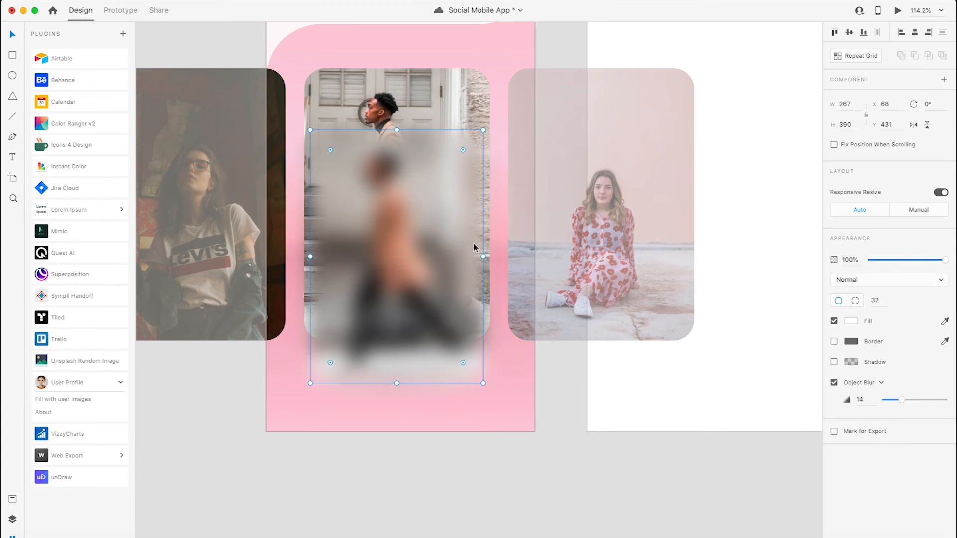
{"action": "key", "text": "super+bracketleft"}
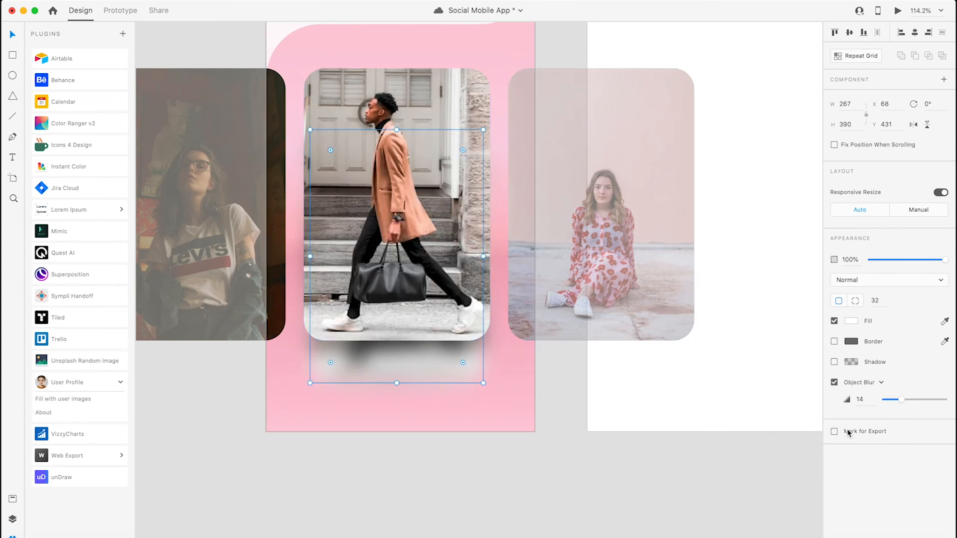
- Soften the card's shadow with an Object Blur of 25 and 91% opacity, and move it up to Y 420
{"action": "mouse_move", "coordinate": [909, 405]}
{"action": "left_mouse_down"}
{"action": "mouse_move", "coordinate": [950, 402]}
{"action": "mouse_move", "coordinate": [906, 399]}
{"action": "mouse_move", "coordinate": [919, 402]}
{"action": "left_mouse_up"}
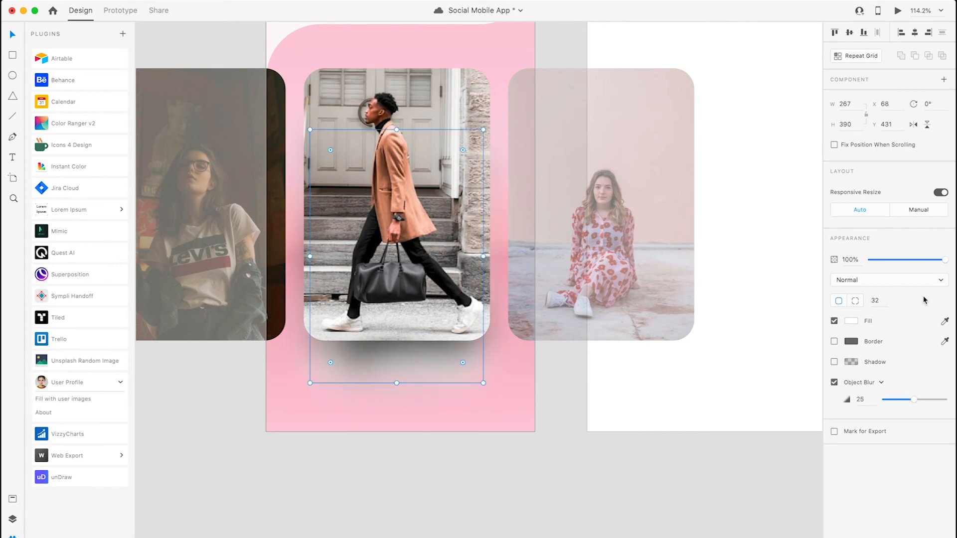
{"action": "left_click_drag", "start_coordinate": [944, 260], "coordinate": [938, 259]}
{"action": "left_click_drag", "start_coordinate": [348, 364], "coordinate": [348, 359]}
{"action": "left_click", "coordinate": [478, 436]}
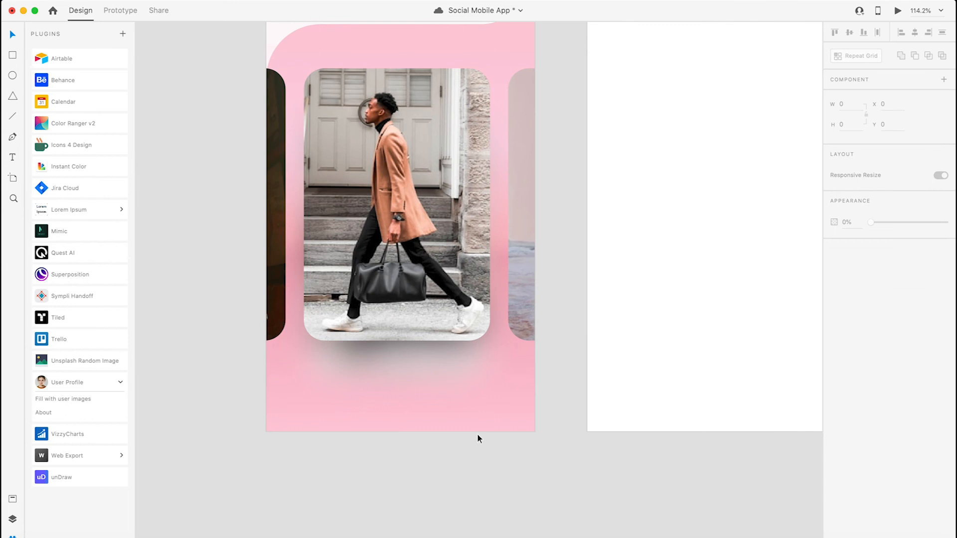
{"action": "scroll", "coordinate": [418, 378], "scroll_direction": "down", "scroll_amount": 3}
{"action": "left_click", "coordinate": [406, 368]}
{"action": "left_click", "coordinate": [465, 471]}
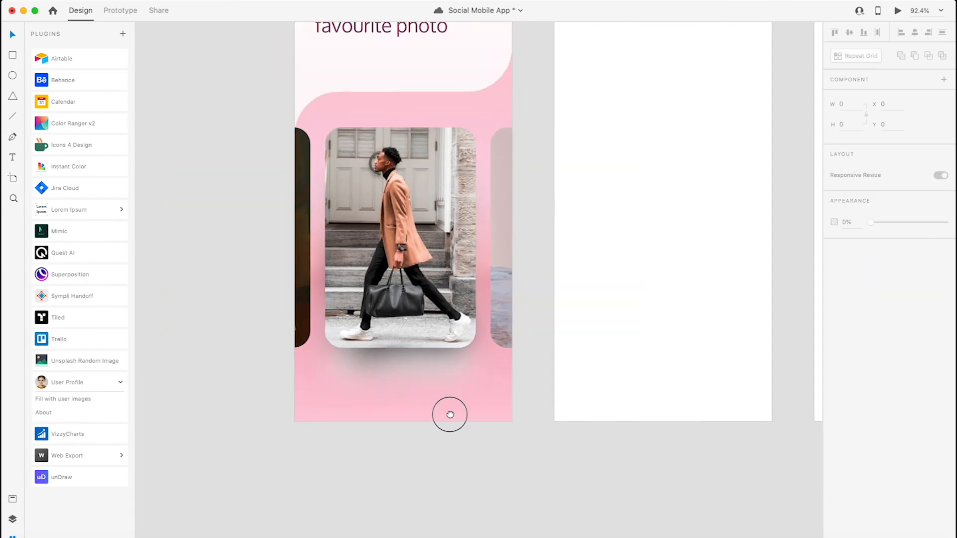
- Delete the empty artboards 2 and 3 and place a duplicate of artboard 1 beside the original
{"action": "scroll", "coordinate": [462, 405], "scroll_direction": "right", "scroll_amount": 5}
{"action": "scroll", "coordinate": [461, 406], "scroll_direction": "up", "scroll_amount": 3}
{"action": "scroll", "coordinate": [482, 366], "scroll_direction": "down", "scroll_amount": 2}
{"action": "scroll", "coordinate": [538, 406], "scroll_direction": "right", "scroll_amount": 3}
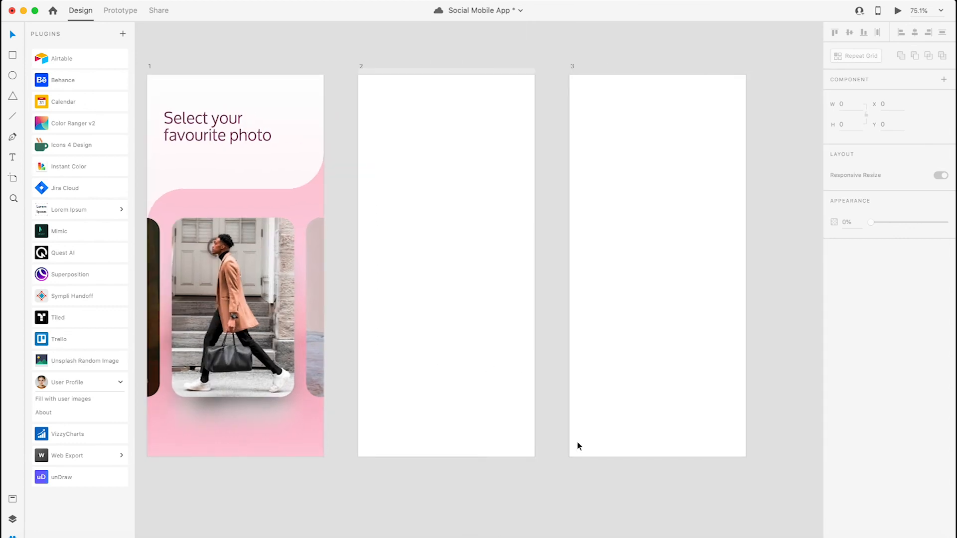
{"action": "left_click_drag", "start_coordinate": [780, 495], "coordinate": [346, 54]}
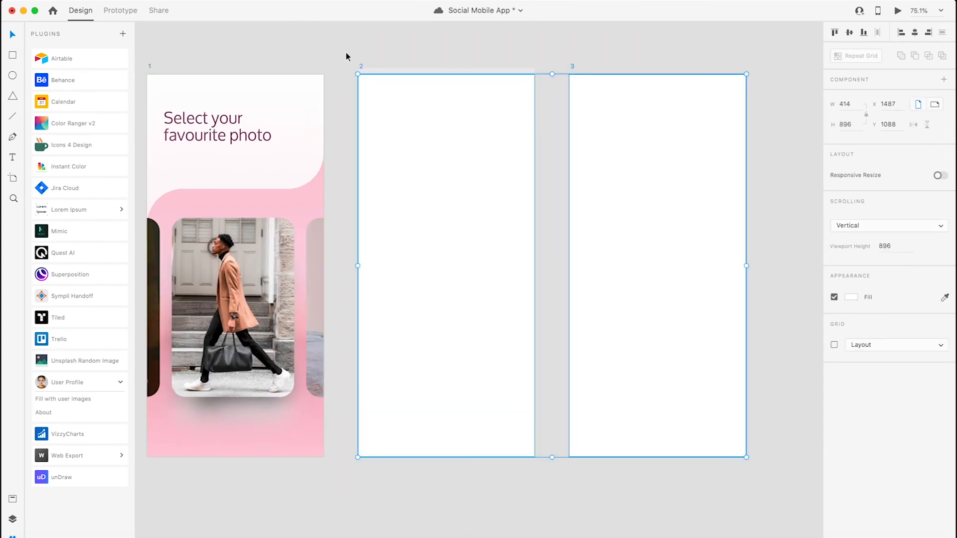
{"action": "key", "text": "Delete"}
{"action": "left_click_drag", "start_coordinate": [153, 69], "coordinate": [402, 80]}
{"action": "left_click", "coordinate": [372, 85]}
- Replace the blurred shadow's image fill on the duplicated artboard with the orange sampled from the man's coat
{"action": "scroll", "coordinate": [392, 359], "scroll_direction": "down", "scroll_amount": 1}
{"action": "scroll", "coordinate": [391, 359], "scroll_direction": "left", "scroll_amount": 1}
{"action": "left_click", "coordinate": [466, 399]}
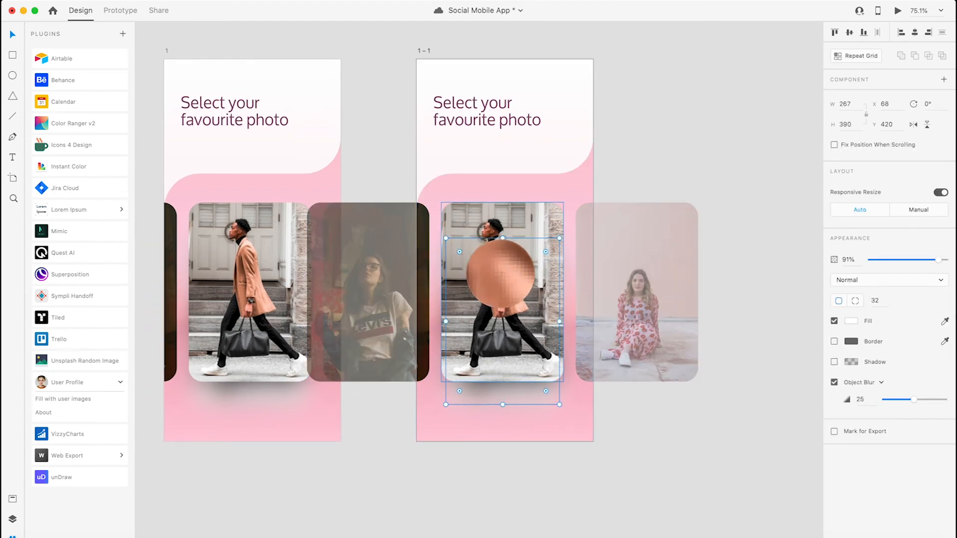
{"action": "left_click", "coordinate": [500, 273]}
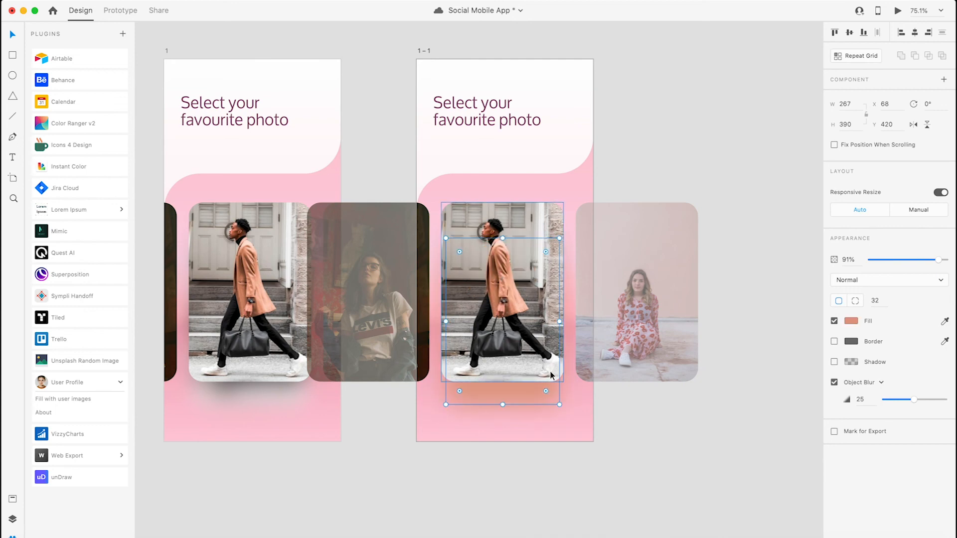
{"action": "left_click", "coordinate": [548, 452]}
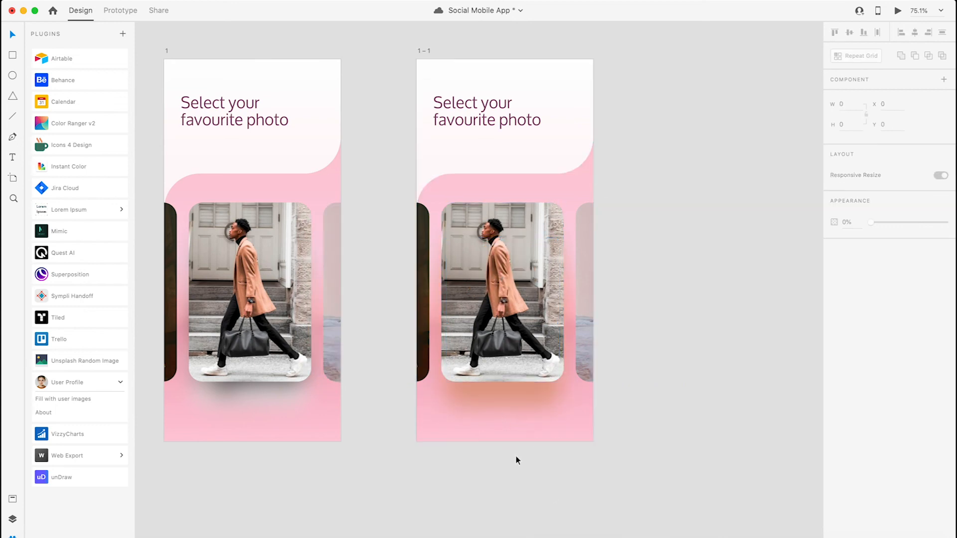
- Try grey tones sampled from the pavement and the door as the shadow's fill on the duplicated artboard
{"action": "left_click", "coordinate": [483, 403]}
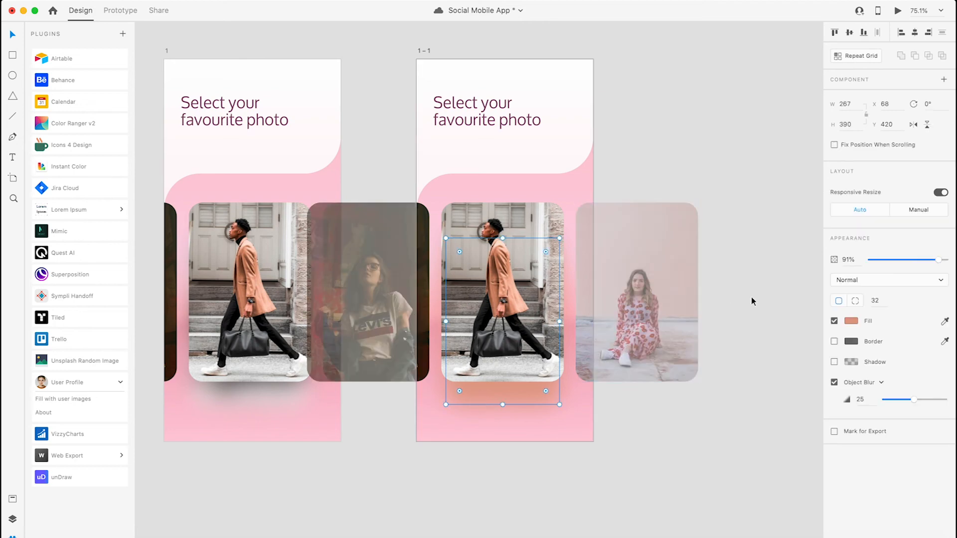
{"action": "left_click", "coordinate": [532, 362]}
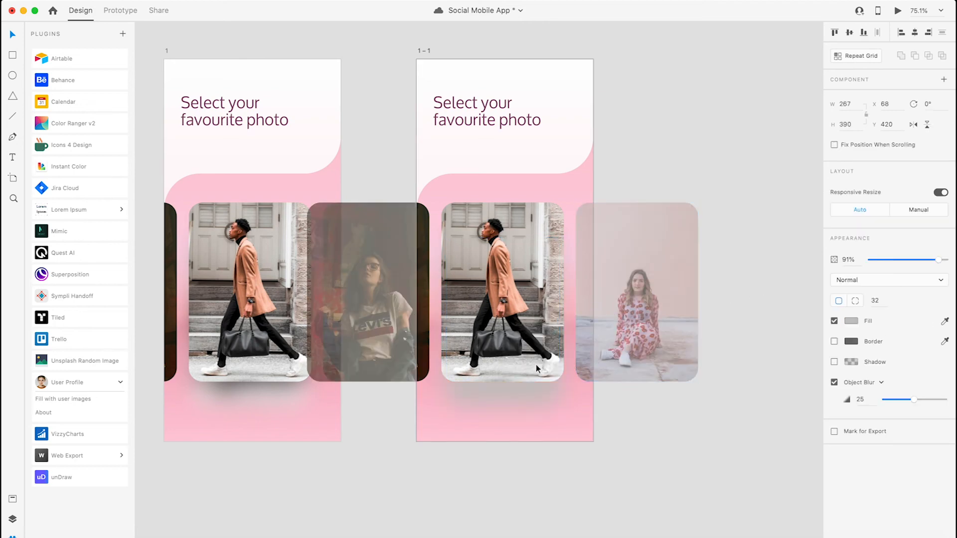
{"action": "left_click", "coordinate": [943, 322]}
{"action": "left_click", "coordinate": [466, 260]}
- Try black sampled from the dark areas around the man's trousers as the shadow's fill
{"action": "left_click", "coordinate": [944, 322]}
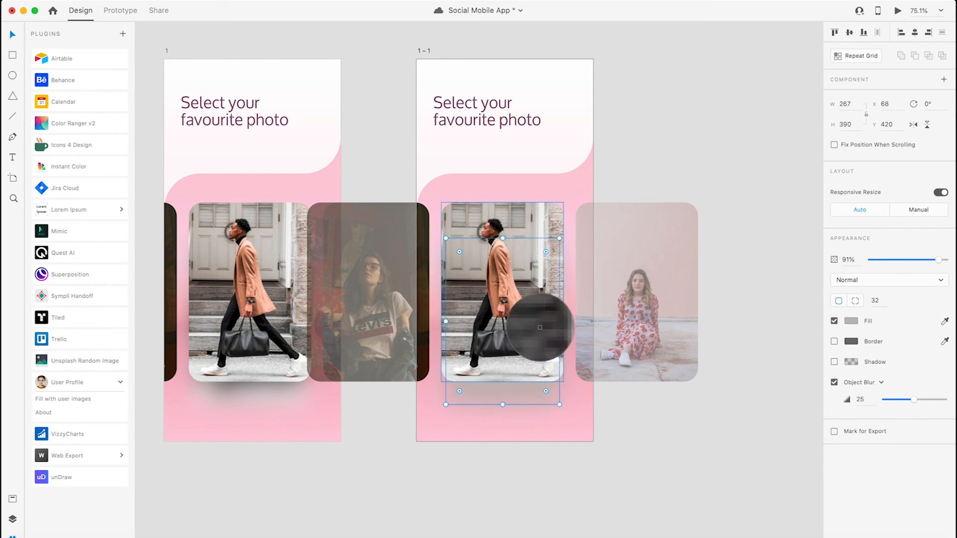
{"action": "left_click", "coordinate": [498, 325]}
{"action": "left_click", "coordinate": [944, 322]}
{"action": "left_click", "coordinate": [486, 310]}
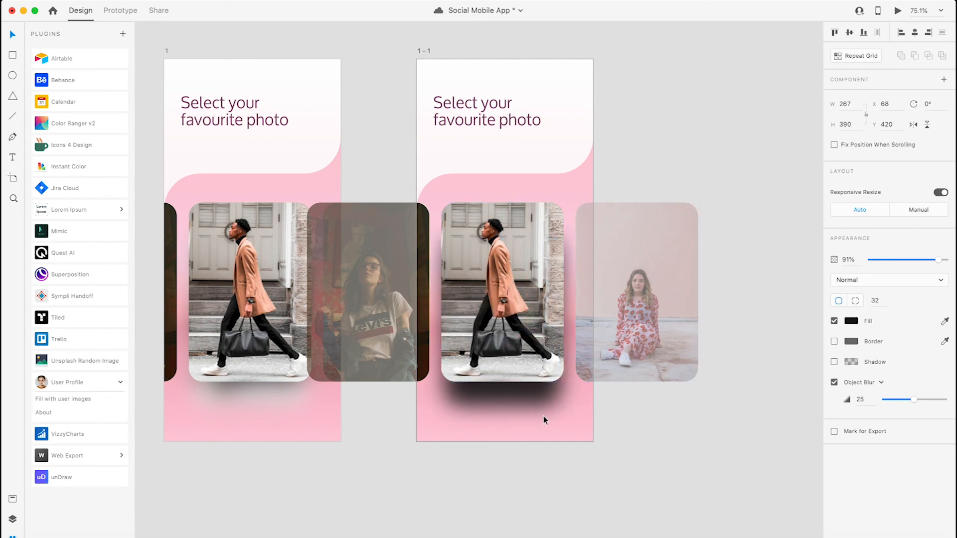
- Lower the shadow's opacity to 67% and try brown and pale peach tones sampled from the photo as its fill
{"action": "mouse_move", "coordinate": [938, 260]}
{"action": "left_mouse_down"}
{"action": "mouse_move", "coordinate": [878, 260]}
{"action": "mouse_move", "coordinate": [920, 259]}
{"action": "left_mouse_up"}
{"action": "left_click", "coordinate": [944, 321]}
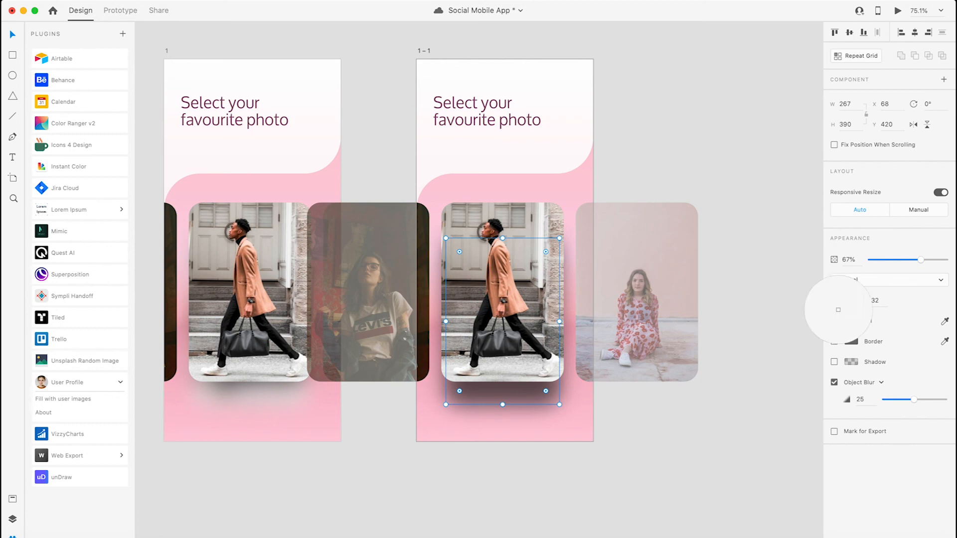
{"action": "left_click", "coordinate": [492, 276]}
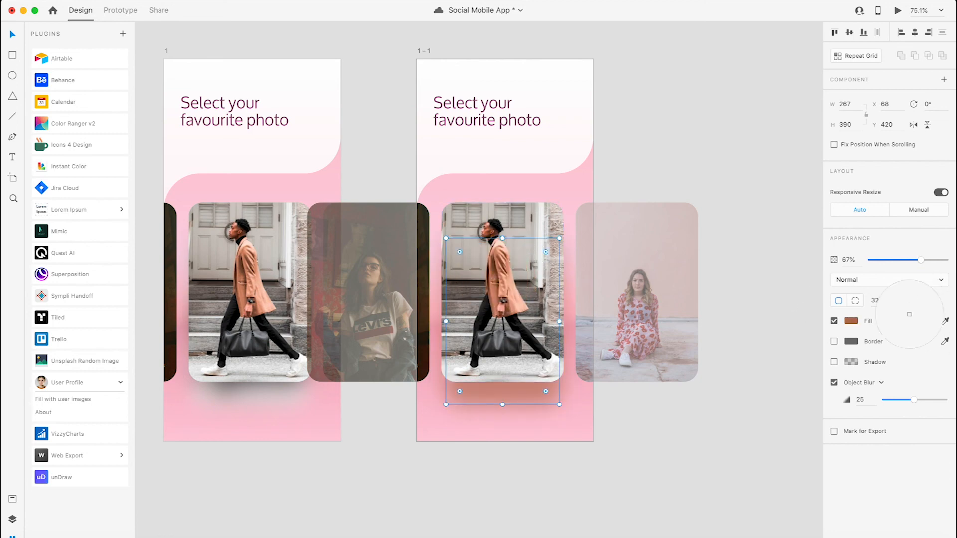
{"action": "left_click", "coordinate": [523, 312]}
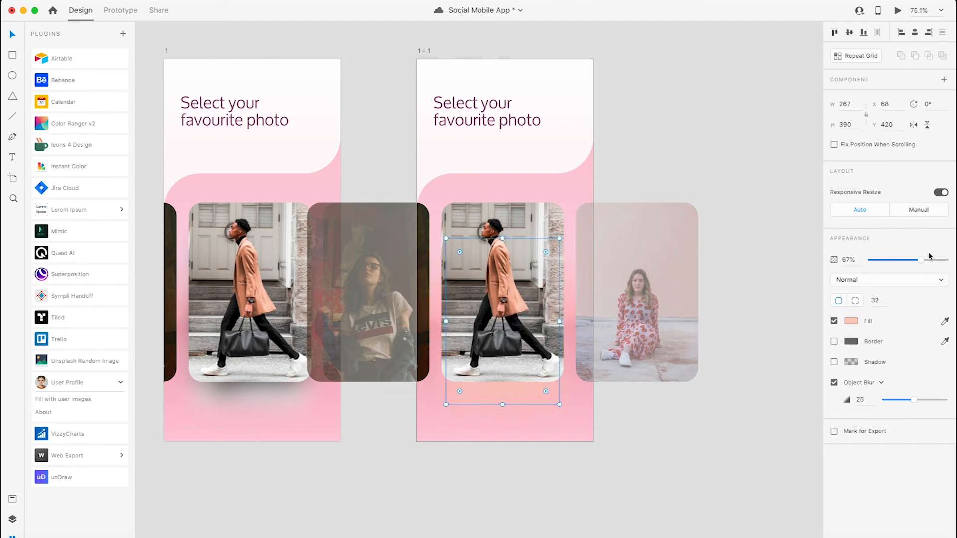
- Set the shadow's opacity to 60%, fill it with the orange sampled from the man's coat, and deselect it
{"action": "mouse_move", "coordinate": [921, 260]}
{"action": "left_mouse_down"}
{"action": "mouse_move", "coordinate": [910, 260]}
{"action": "mouse_move", "coordinate": [918, 263]}
{"action": "left_mouse_up"}
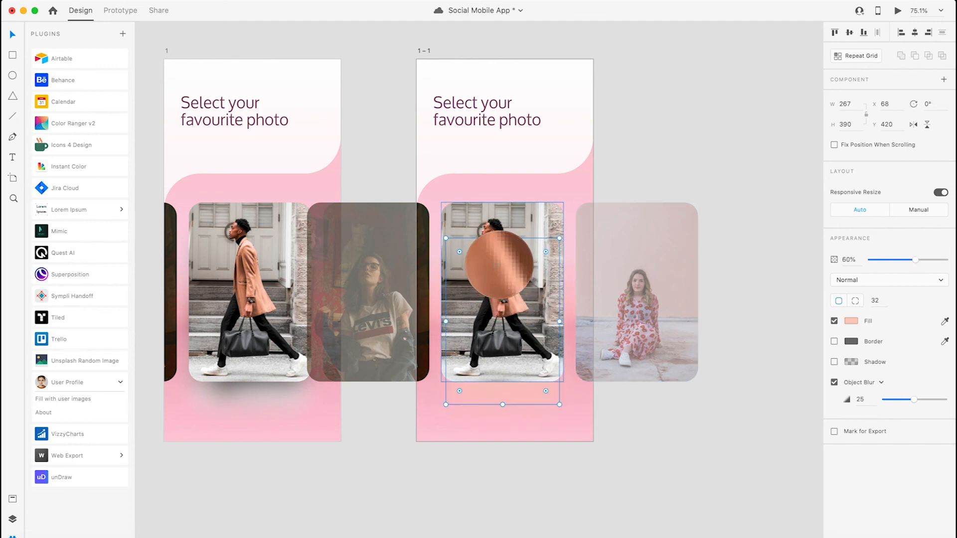
{"action": "left_click", "coordinate": [499, 265]}
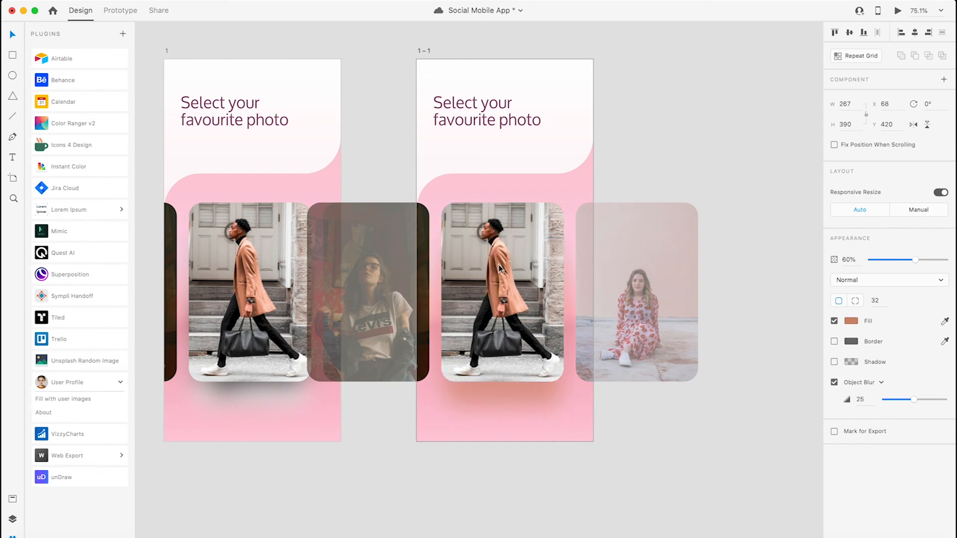
{"action": "left_click", "coordinate": [602, 473]}
- Save the Social Mobile App document
{"action": "scroll", "coordinate": [382, 455], "scroll_direction": "left", "scroll_amount": 5}
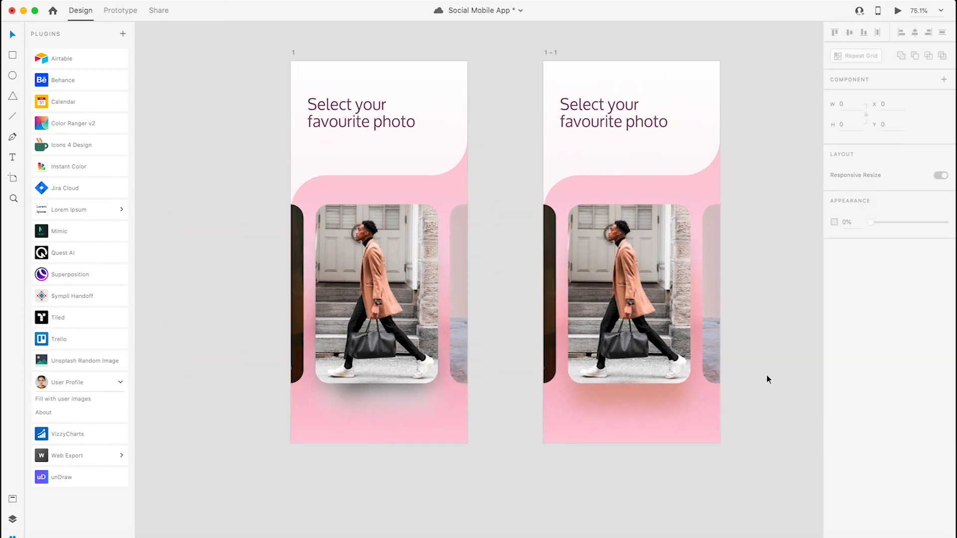
{"action": "left_click_drag", "start_coordinate": [589, 259], "coordinate": [543, 307]}
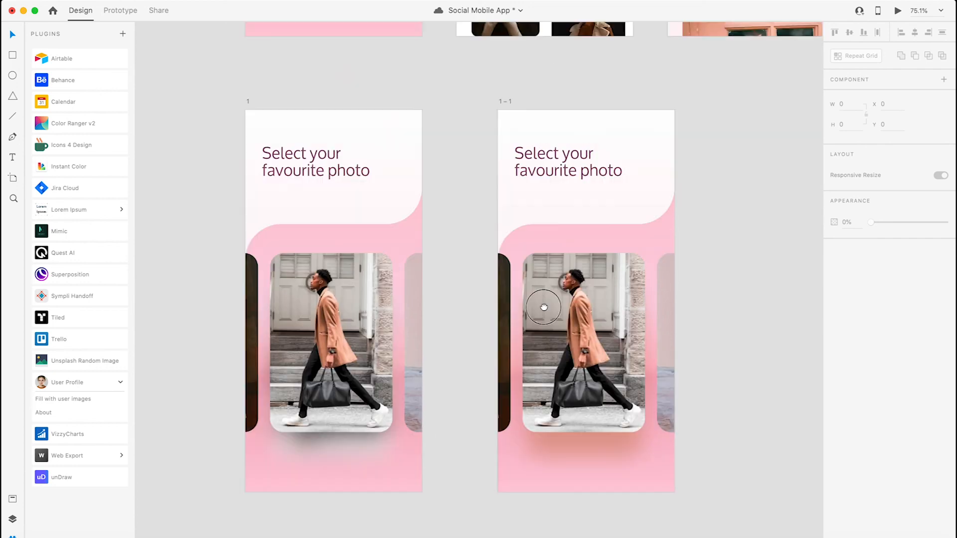
{"action": "scroll", "coordinate": [598, 229], "scroll_direction": "right", "scroll_amount": 2}
{"action": "scroll", "coordinate": [599, 229], "scroll_direction": "up", "scroll_amount": 10}
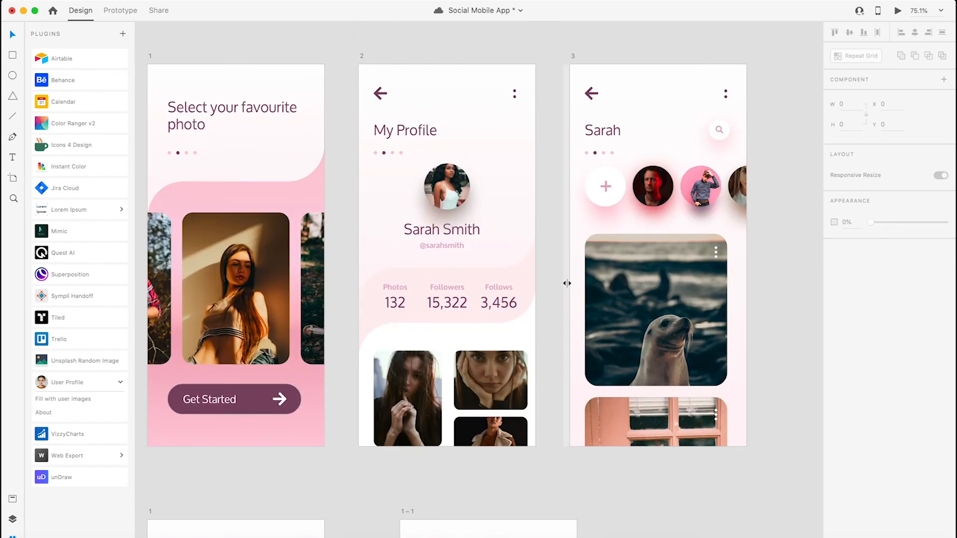
{"action": "scroll", "coordinate": [386, 288], "scroll_direction": "left", "scroll_amount": 2}
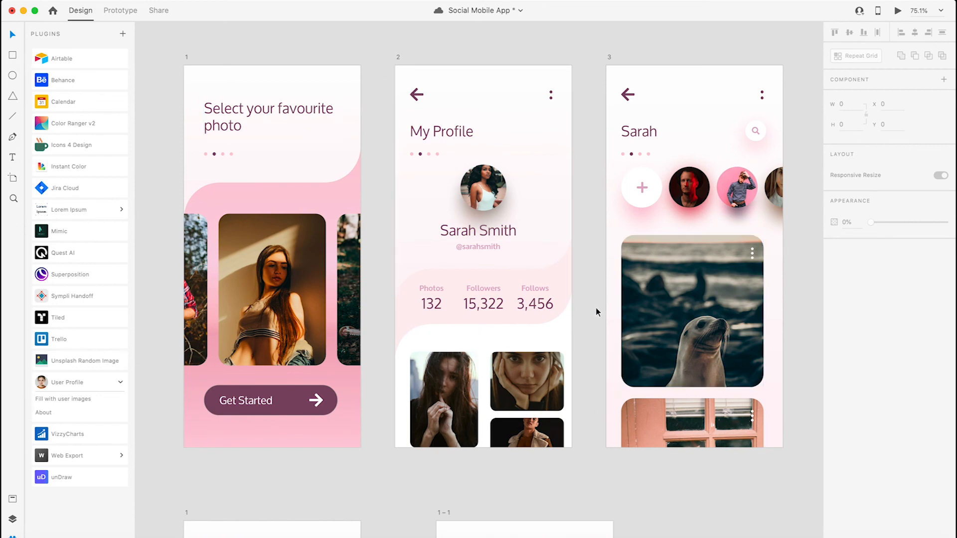
{"action": "key", "text": "super+s"}
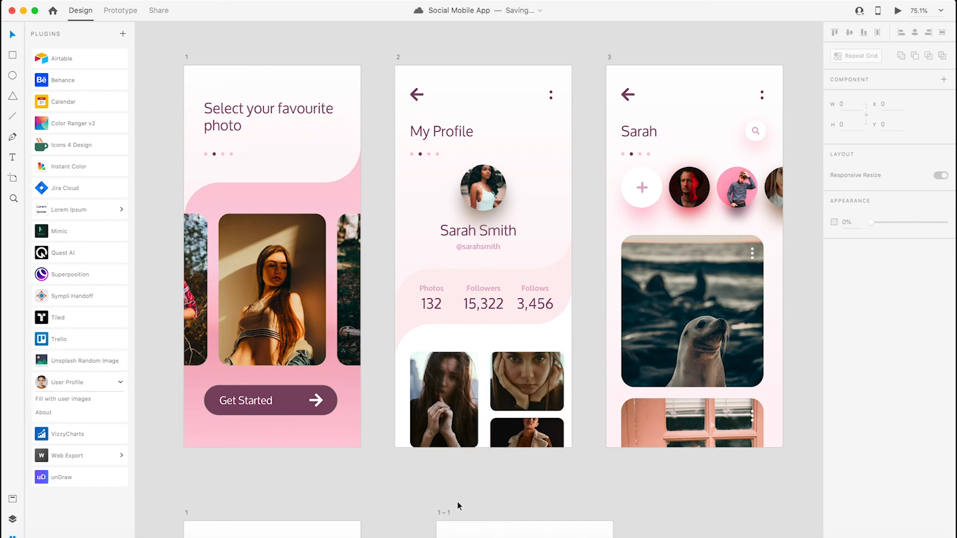